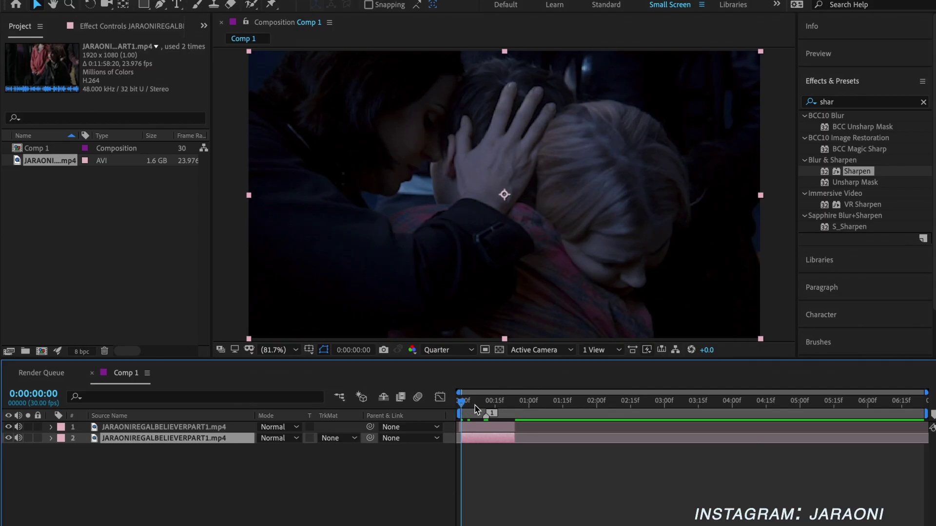
{"action": "left_click_drag", "start_coordinate": [461, 402], "coordinate": [477, 402]}
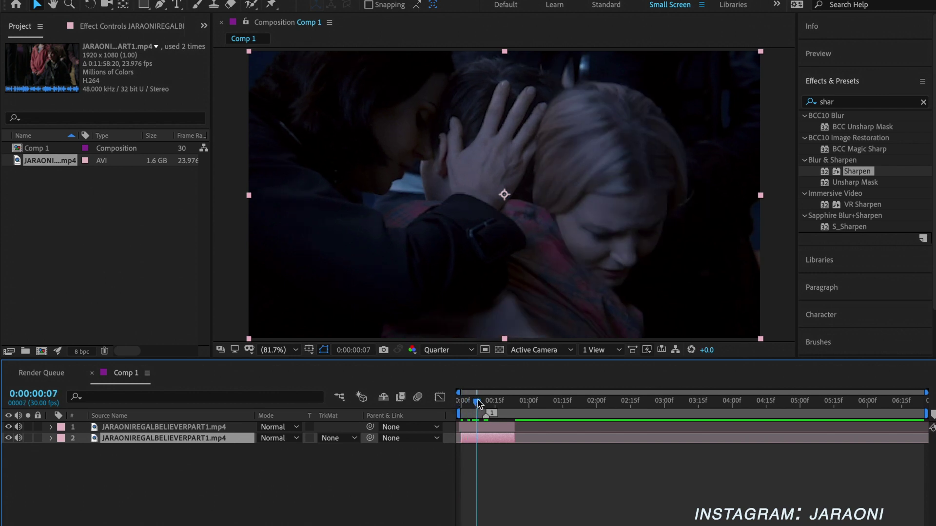
{"action": "left_click", "coordinate": [9, 427]}
{"action": "left_click", "coordinate": [8, 427]}
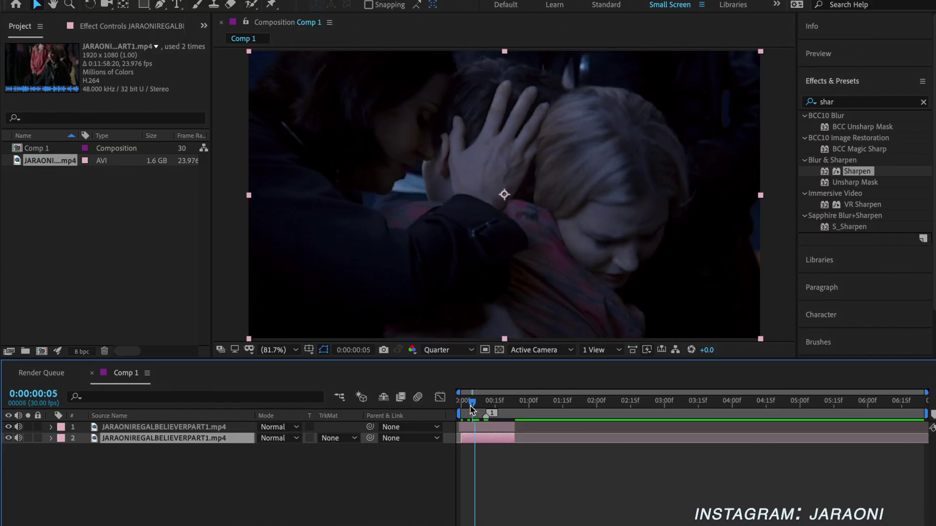
{"action": "left_click_drag", "start_coordinate": [475, 402], "coordinate": [461, 401]}
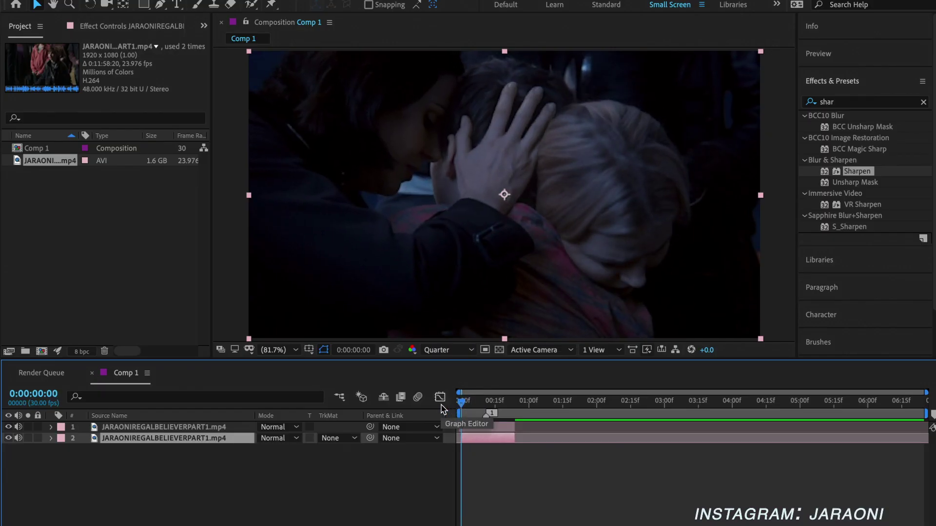
{"action": "mouse_move", "coordinate": [462, 403]}
{"action": "left_mouse_down"}
{"action": "mouse_move", "coordinate": [509, 405]}
{"action": "mouse_move", "coordinate": [458, 407]}
{"action": "left_mouse_up"}
- Apply the "ginas twixtor copy" preset to the upper clip layer and enable its frame blending and motion blur
{"action": "left_click", "coordinate": [471, 427]}
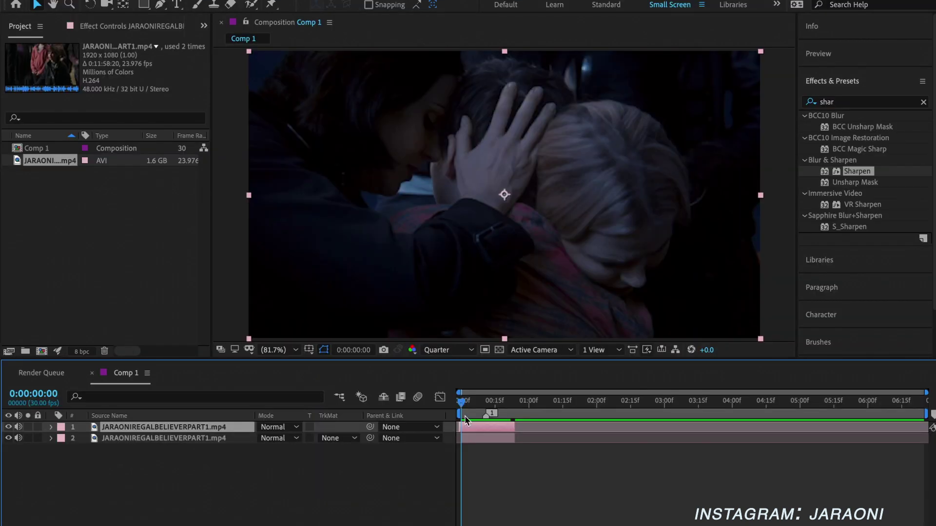
{"action": "scroll", "coordinate": [621, 465], "scroll_direction": "up", "scroll_amount": 5}
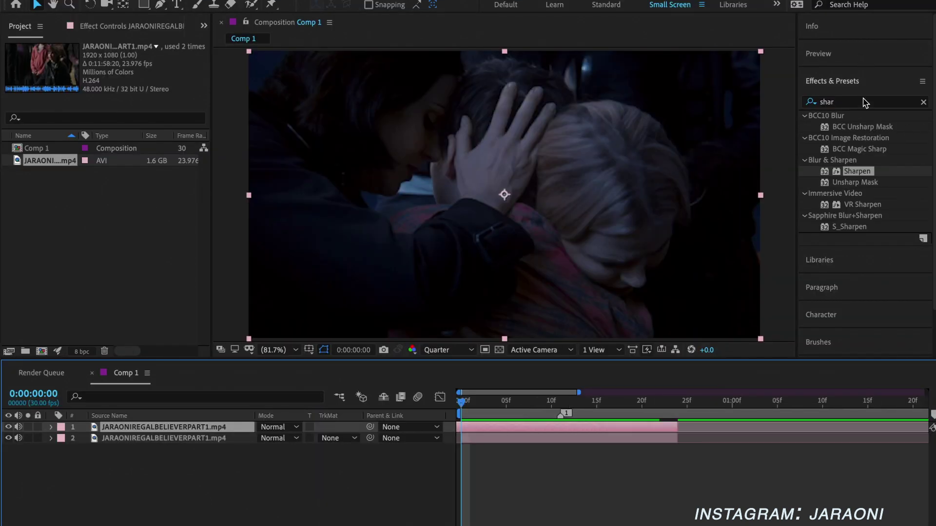
{"action": "left_click", "coordinate": [864, 101]}
{"action": "key", "text": "BackSpace"}
{"action": "type", "text": "gina"}
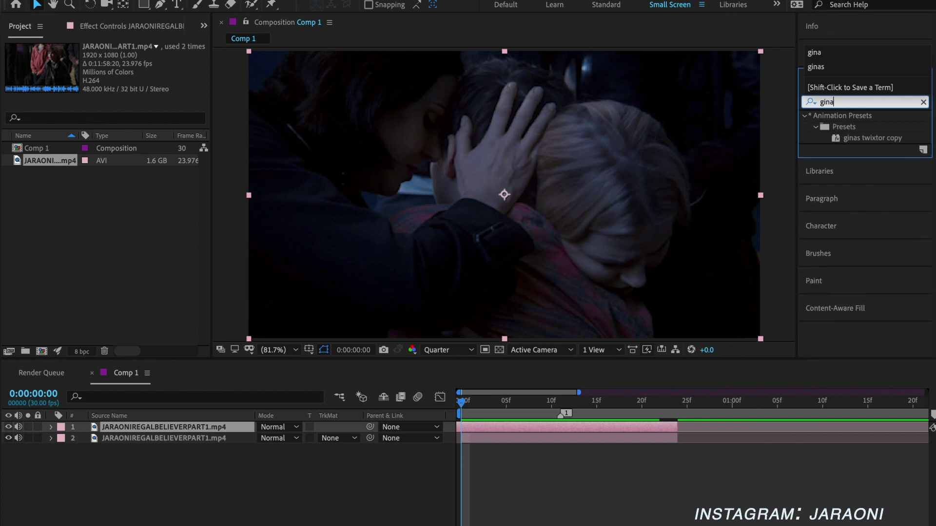
{"action": "left_click_drag", "start_coordinate": [857, 138], "coordinate": [524, 431]}
{"action": "key", "text": "F4"}
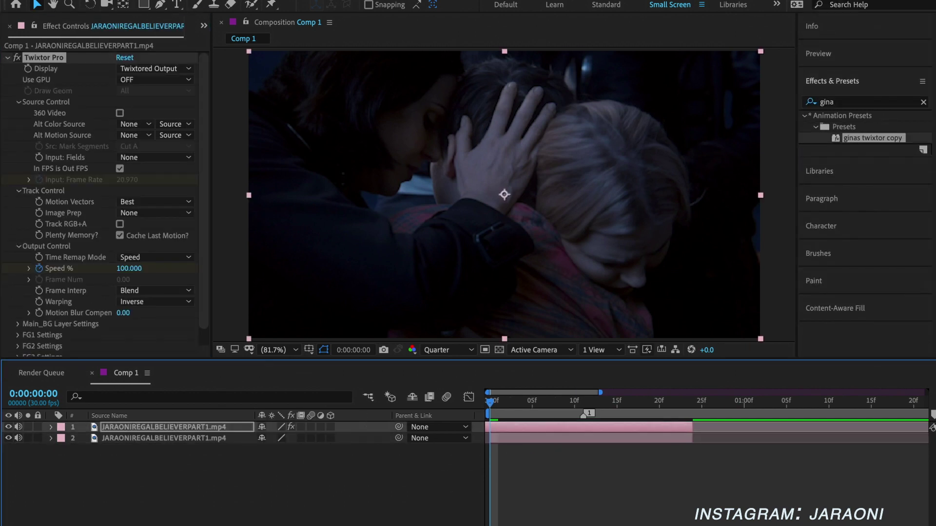
{"action": "left_click", "coordinate": [301, 427]}
{"action": "left_click", "coordinate": [310, 427]}
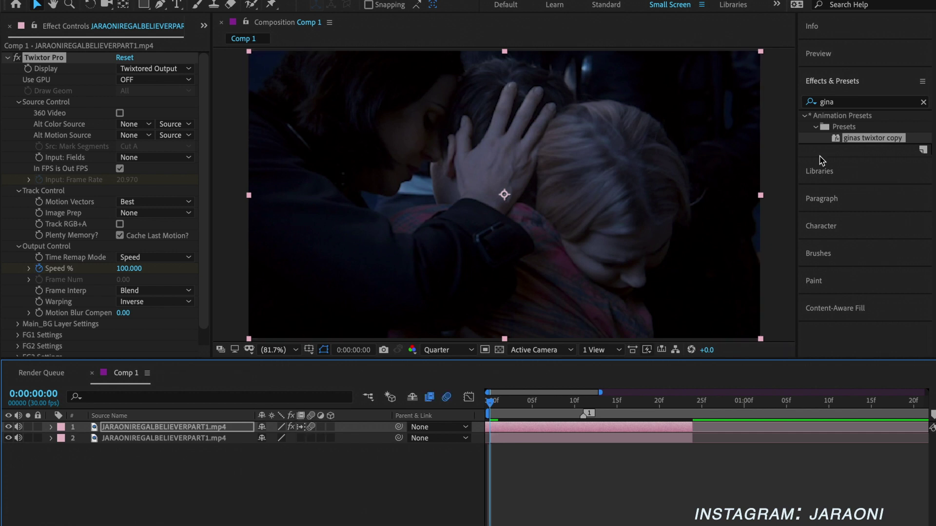
- Apply the "ginas twixtor copy" preset to the lower clip layer, with frame blending and motion blur enabled
{"action": "left_click_drag", "start_coordinate": [866, 141], "coordinate": [493, 435]}
{"action": "left_click", "coordinate": [301, 439]}
{"action": "left_click", "coordinate": [310, 439]}
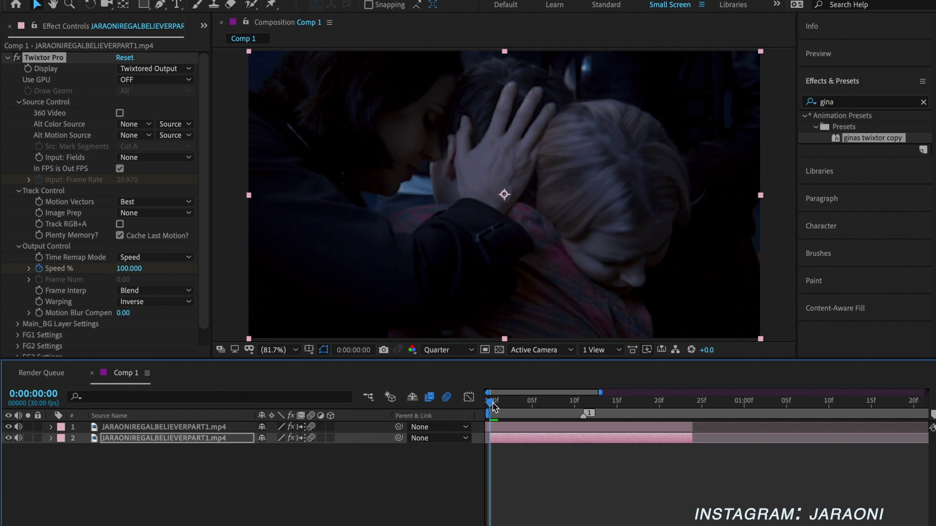
- Split the lower clip layer at marker 1 on frame 11, delete the part before it, and preview the cut
{"action": "left_click_drag", "start_coordinate": [494, 405], "coordinate": [581, 426]}
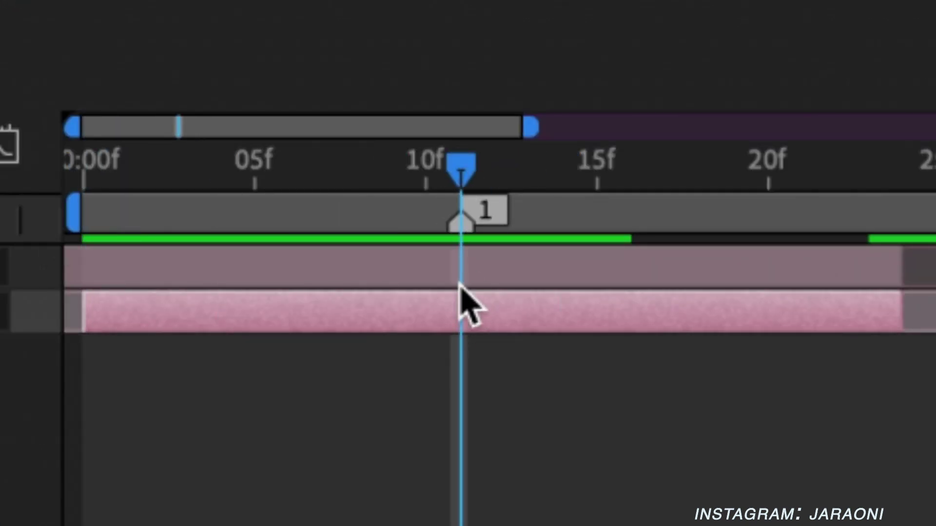
{"action": "key", "text": "ctrl+shift+d"}
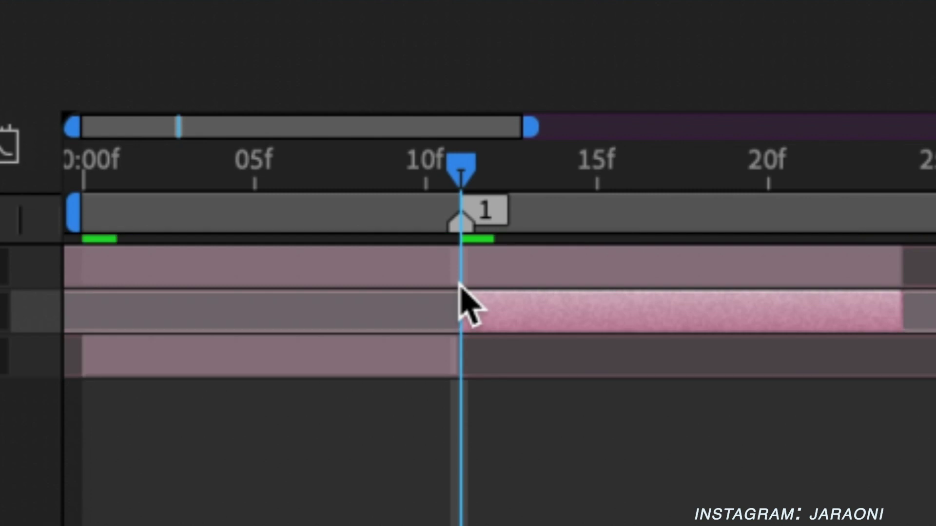
{"action": "left_click", "coordinate": [405, 356]}
{"action": "key", "text": "Delete"}
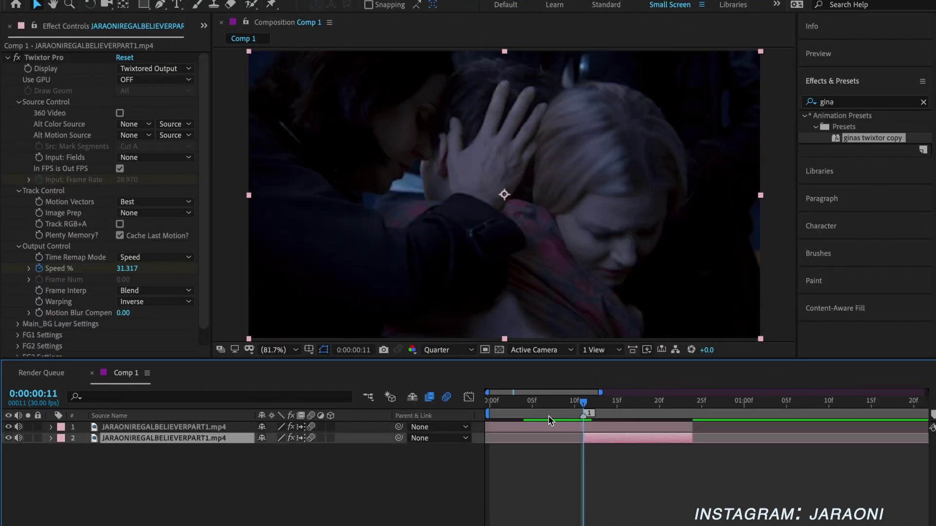
{"action": "left_click", "coordinate": [521, 415]}
{"action": "key", "text": "space"}
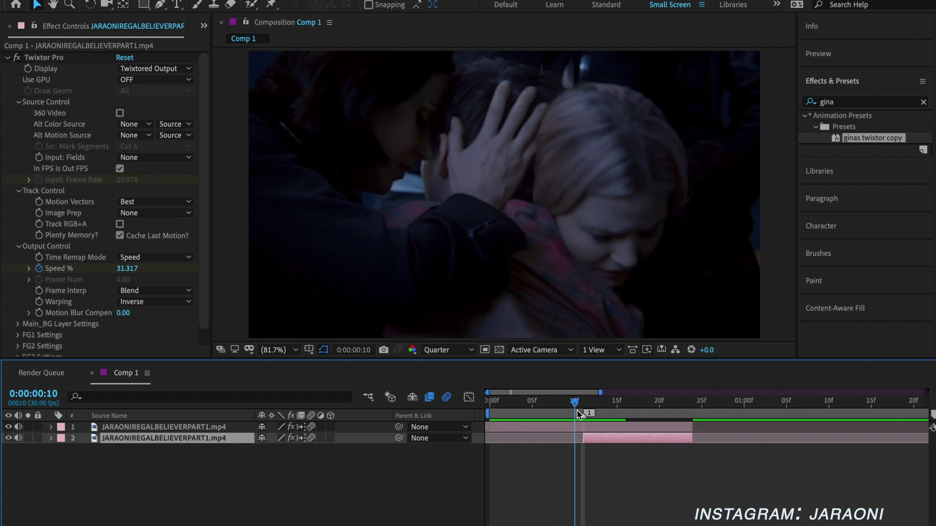
- Pre-compose the upper clip layer
{"action": "left_click", "coordinate": [519, 429]}
{"action": "right_click", "coordinate": [520, 432]}
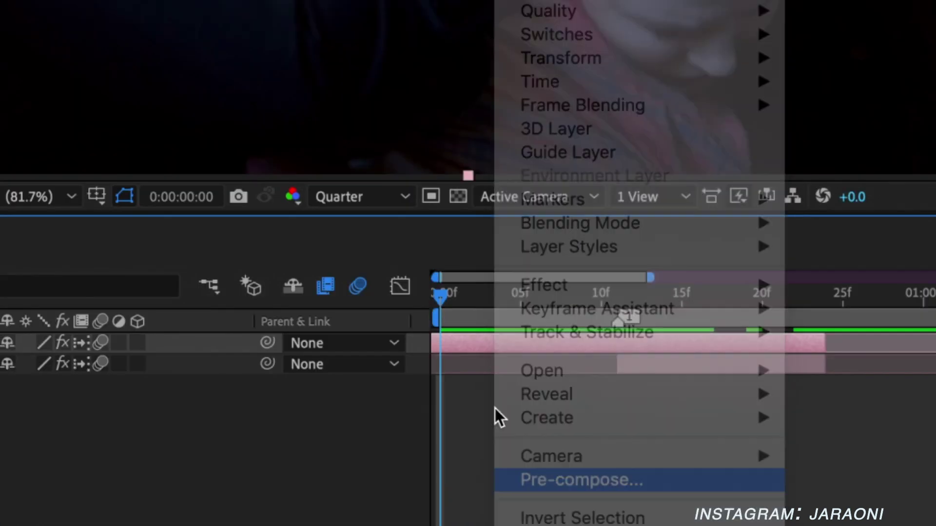
{"action": "left_click", "coordinate": [555, 499]}
{"action": "left_click", "coordinate": [258, 275]}
{"action": "left_click", "coordinate": [655, 422]}
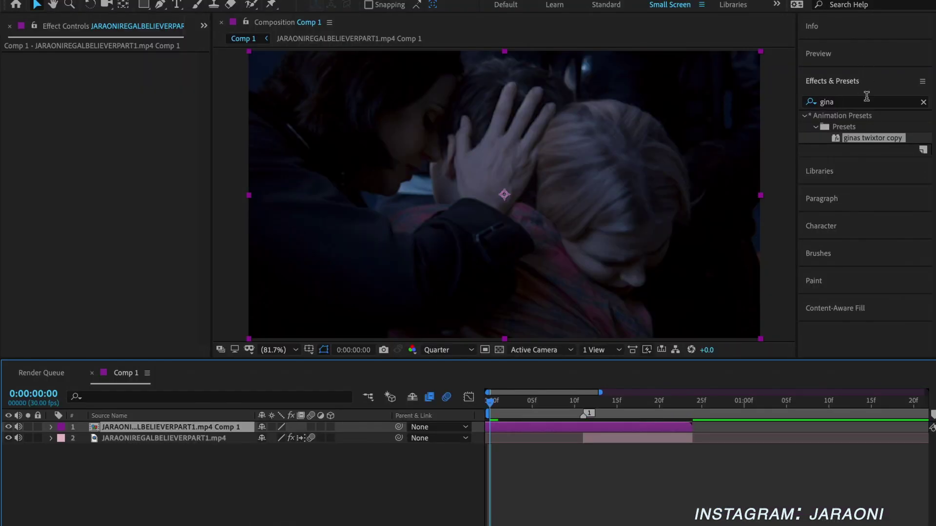
- Find the S_BlurMoCurves effect and apply it to the pre-composed upper layer
{"action": "left_click", "coordinate": [857, 103]}
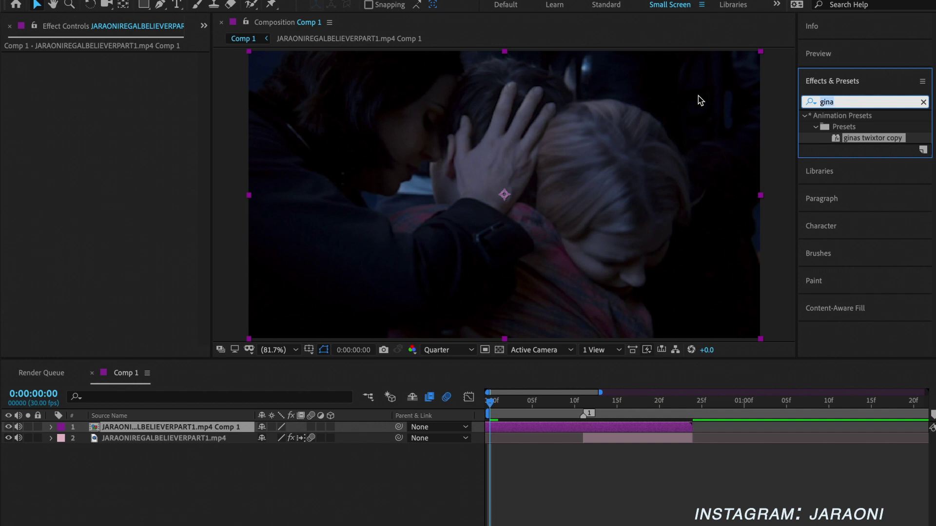
{"action": "type", "text": "blir"}
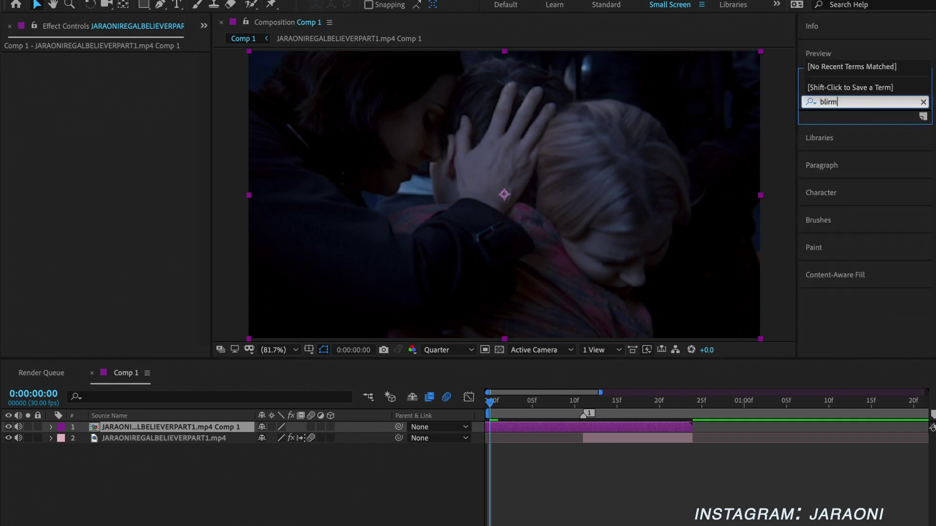
{"action": "type", "text": "m"}
{"action": "key", "text": "BackSpace"}
{"action": "key", "text": "BackSpace"}
{"action": "key", "text": "BackSpace"}
{"action": "type", "text": "urm"}
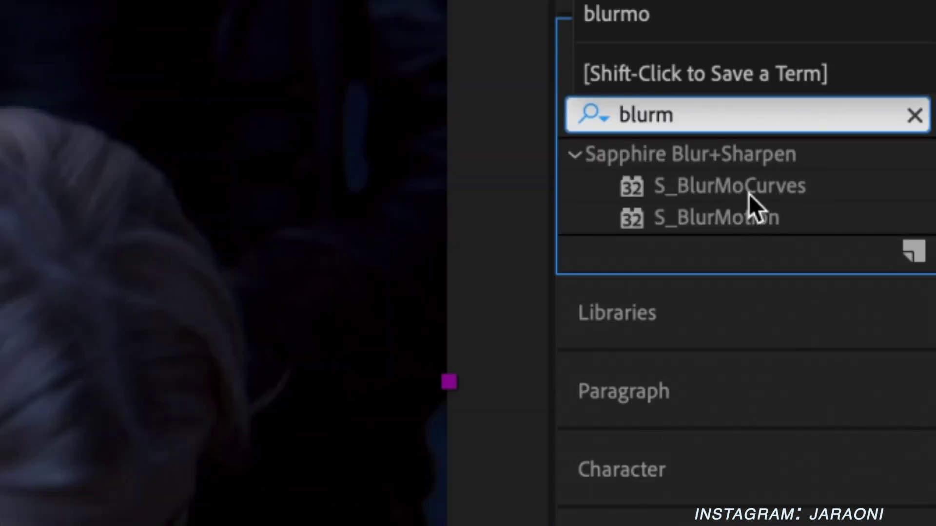
{"action": "left_click_drag", "start_coordinate": [749, 194], "coordinate": [489, 429]}
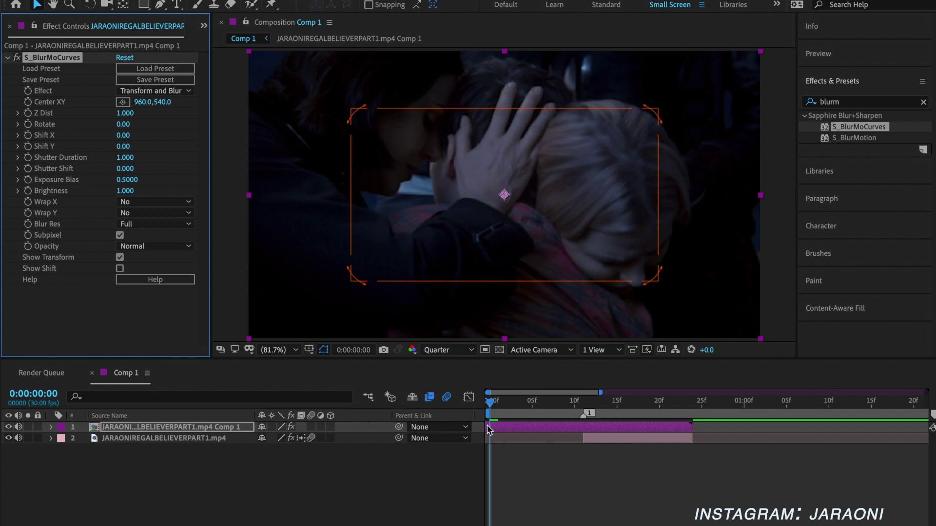
- Add a Z Dist keyframe for S_BlurMoCurves at frame 0 and show the keyframed property in the timeline
{"action": "left_click", "coordinate": [28, 113]}
{"action": "key", "text": "u"}
{"action": "left_click", "coordinate": [574, 401]}
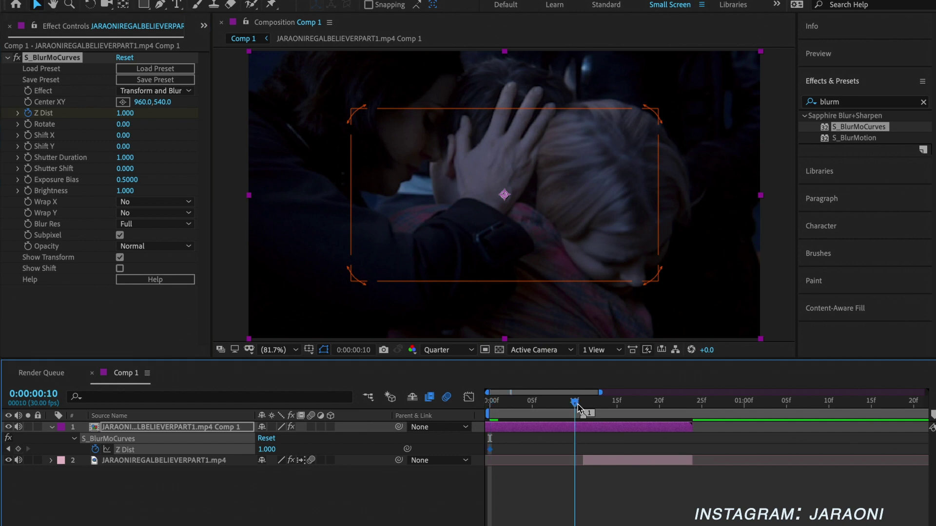
{"action": "left_click", "coordinate": [516, 401]}
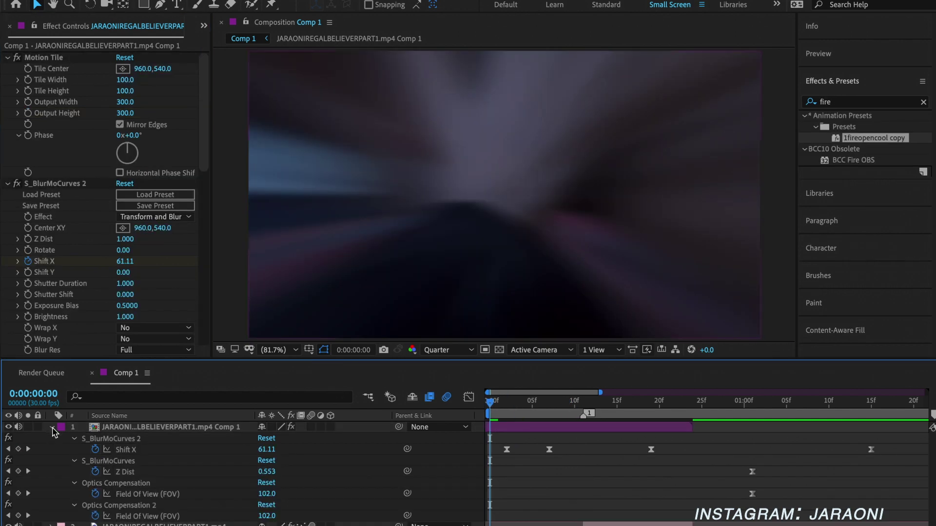
- Collapse the upper layer's properties and play the composition to check the animated transition
{"action": "left_click", "coordinate": [50, 427]}
{"action": "key", "text": "space"}
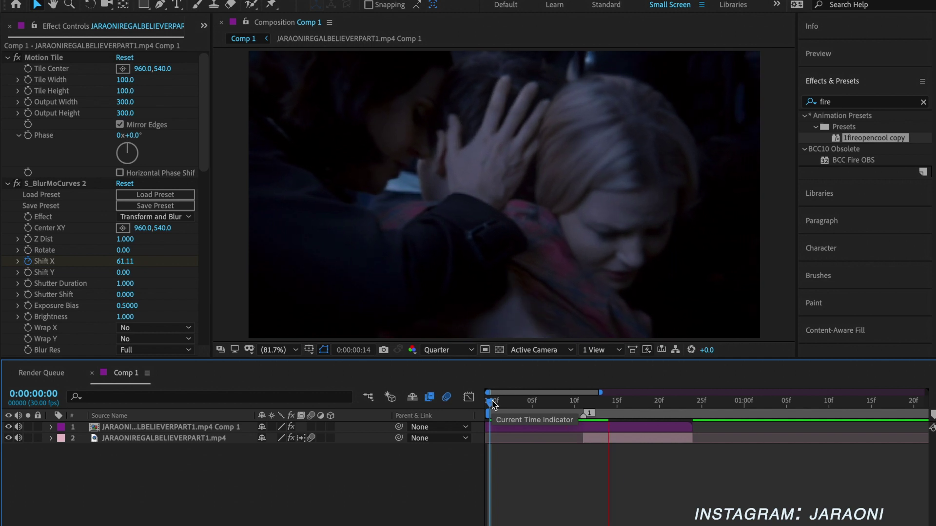
{"action": "key", "text": "space"}
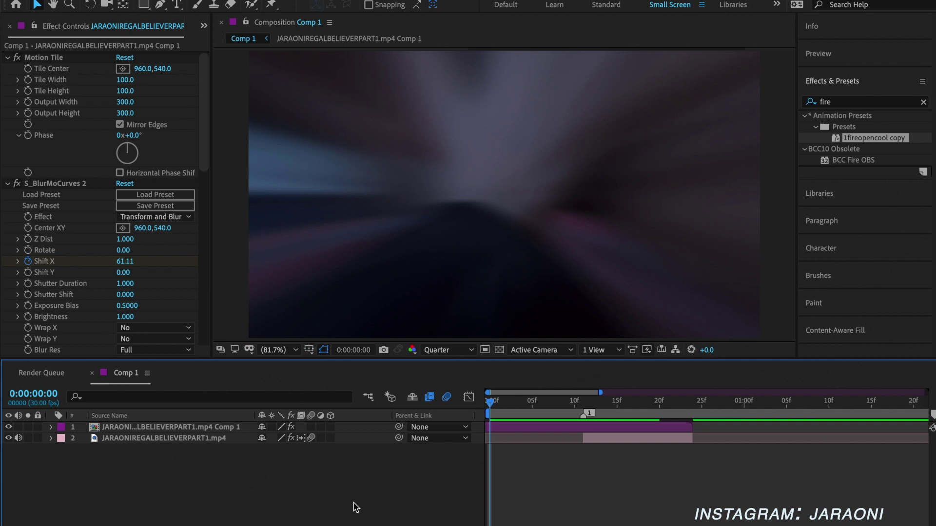
{"action": "key", "text": "space"}
{"action": "key", "text": "space"}
- Pre-compose the upper layer together with its transition effects, working from marker 1 at frame 11
{"action": "left_click_drag", "start_coordinate": [491, 408], "coordinate": [583, 408]}
{"action": "left_click", "coordinate": [589, 431]}
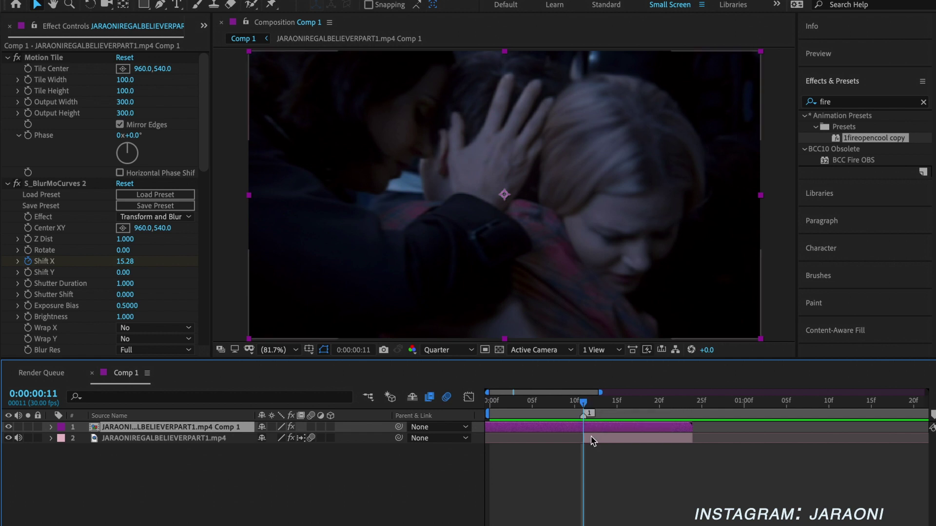
{"action": "right_click", "coordinate": [590, 429]}
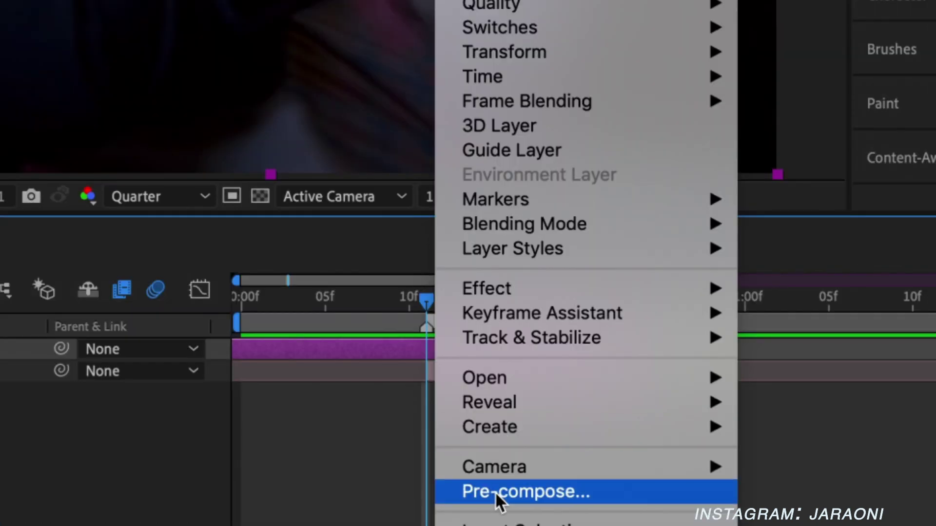
{"action": "left_click", "coordinate": [619, 504]}
{"action": "left_click", "coordinate": [565, 347]}
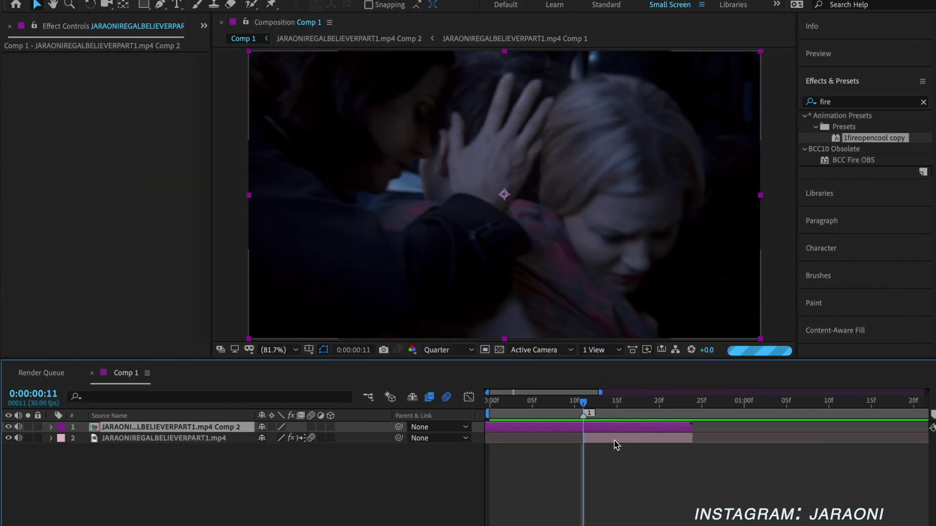
- Open the upper layer's pre-composition, split its layer at frame 8, and duplicate the later part
{"action": "double_click", "coordinate": [611, 430]}
{"action": "left_click_drag", "start_coordinate": [707, 403], "coordinate": [695, 406]}
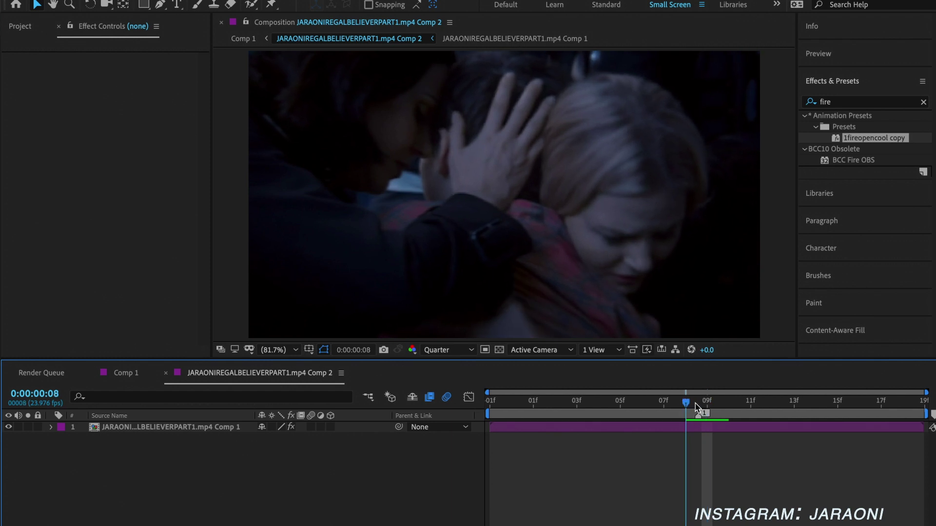
{"action": "left_click", "coordinate": [693, 428]}
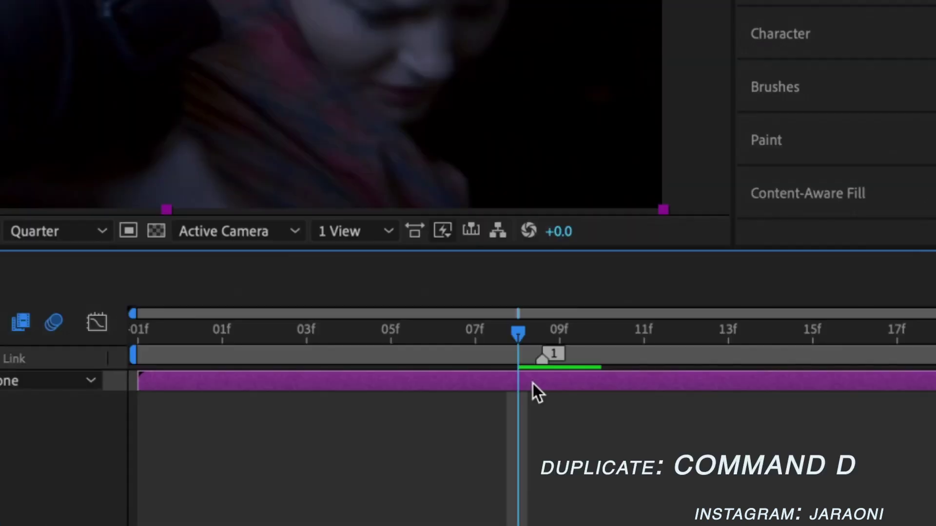
{"action": "key", "text": "super+shift+d"}
{"action": "key", "text": "super+d"}
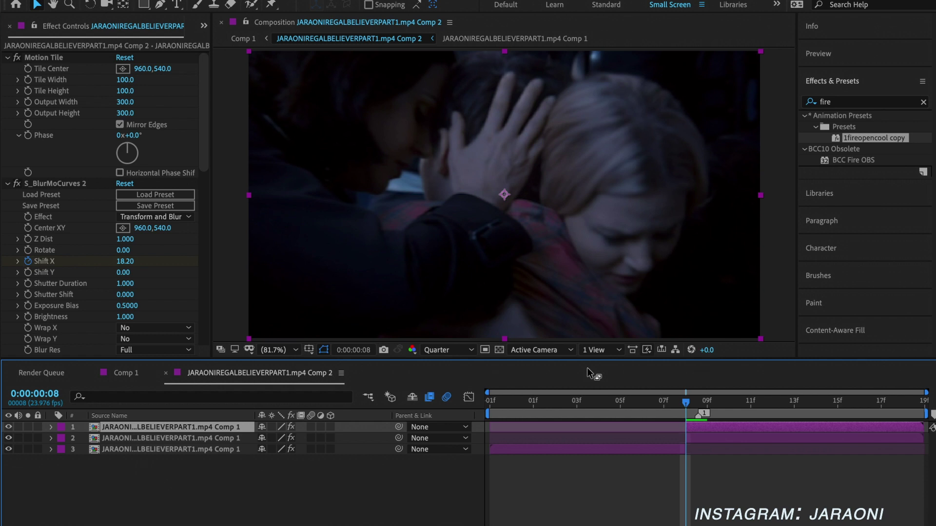
- Pre-compose each of the two layer copies starting at frame 8 into its own composition
{"action": "right_click", "coordinate": [745, 430]}
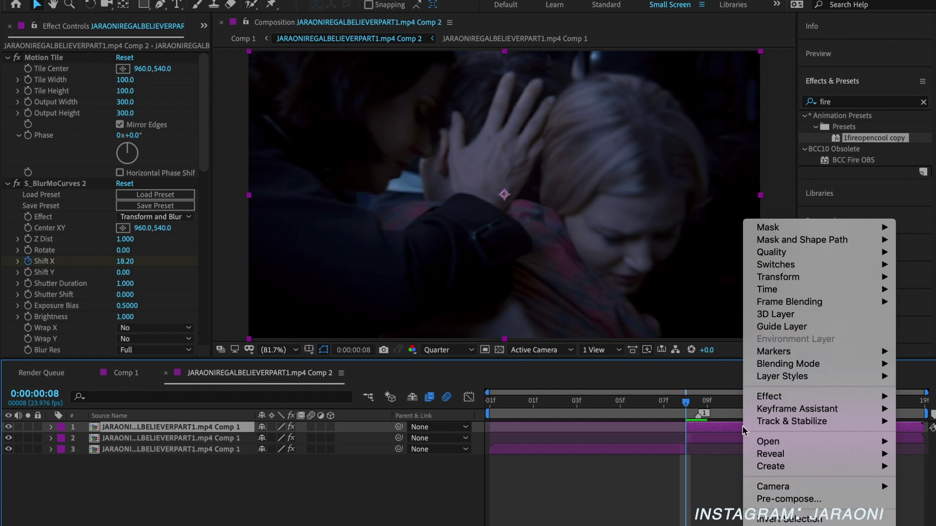
{"action": "left_click", "coordinate": [765, 497]}
{"action": "left_click", "coordinate": [559, 342]}
{"action": "left_click", "coordinate": [723, 440]}
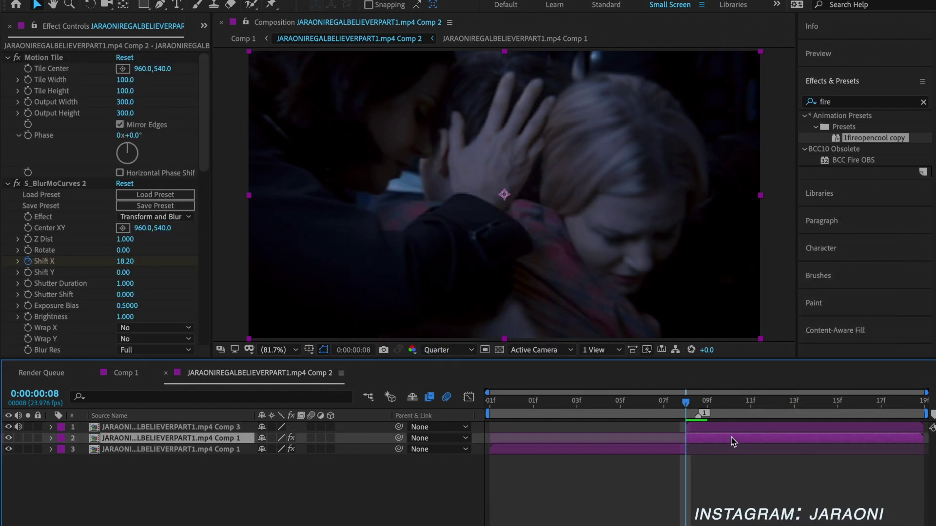
{"action": "right_click", "coordinate": [735, 442]}
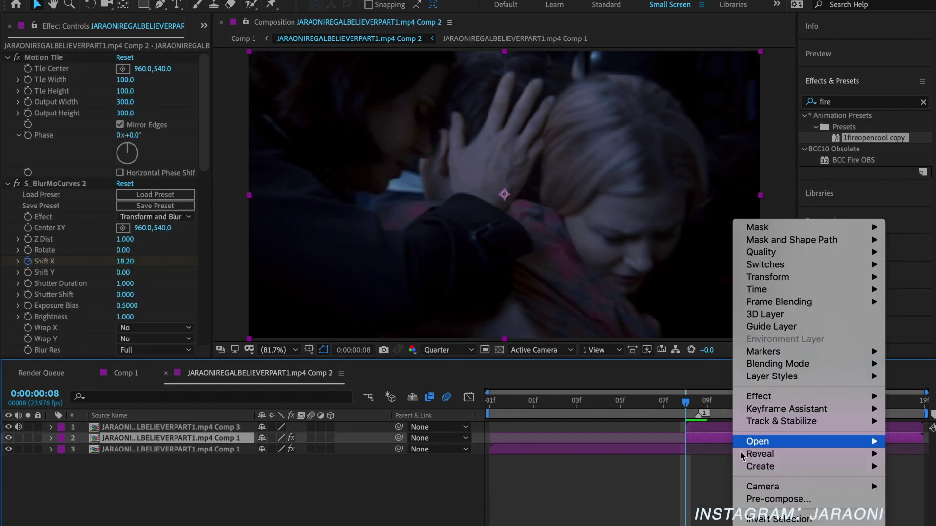
{"action": "left_click", "coordinate": [766, 497]}
{"action": "left_click", "coordinate": [564, 346]}
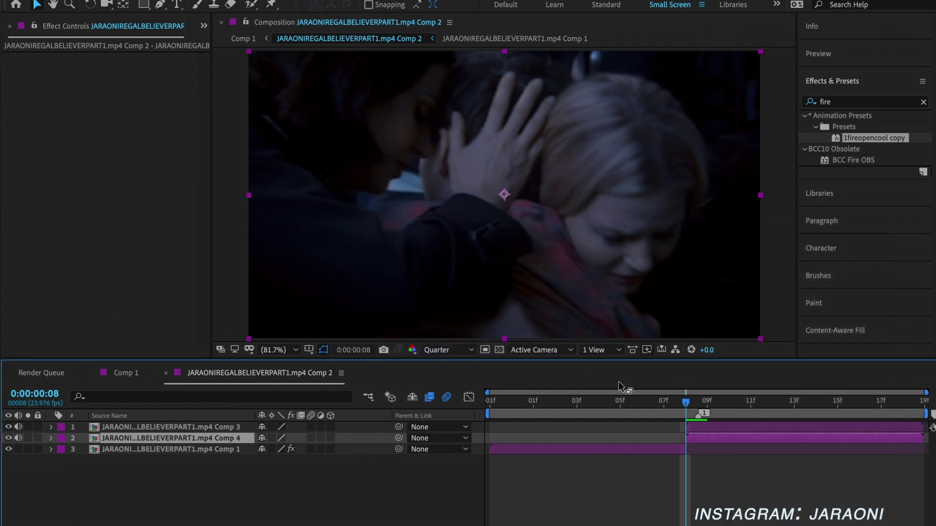
- Draw a closed Pen mask on the top layer around the bright background gap between the woman's face and the raised hand
{"action": "left_click", "coordinate": [695, 431]}
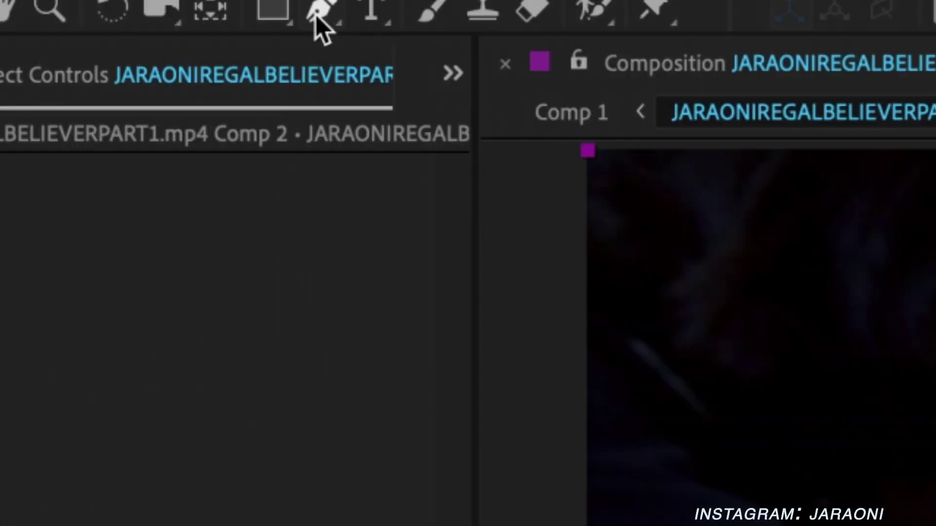
{"action": "left_click", "coordinate": [160, 4]}
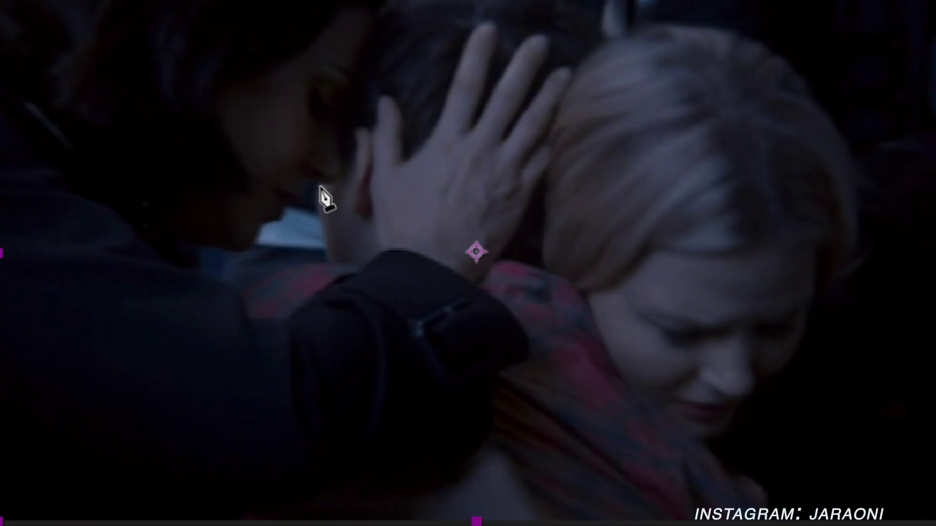
{"action": "left_click", "coordinate": [426, 153]}
{"action": "left_click", "coordinate": [305, 186]}
{"action": "left_click", "coordinate": [282, 218]}
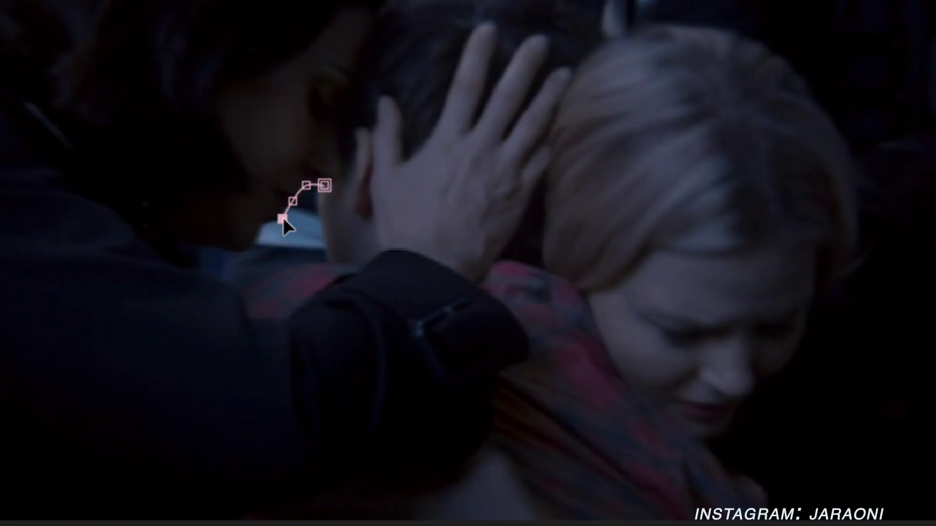
{"action": "left_click", "coordinate": [262, 222]}
{"action": "left_click", "coordinate": [255, 241]}
{"action": "left_click", "coordinate": [239, 250]}
{"action": "left_click", "coordinate": [218, 249]}
{"action": "left_click", "coordinate": [187, 243]}
{"action": "left_click", "coordinate": [197, 260]}
{"action": "left_click", "coordinate": [205, 279]}
{"action": "left_click", "coordinate": [234, 285]}
{"action": "left_click", "coordinate": [245, 312]}
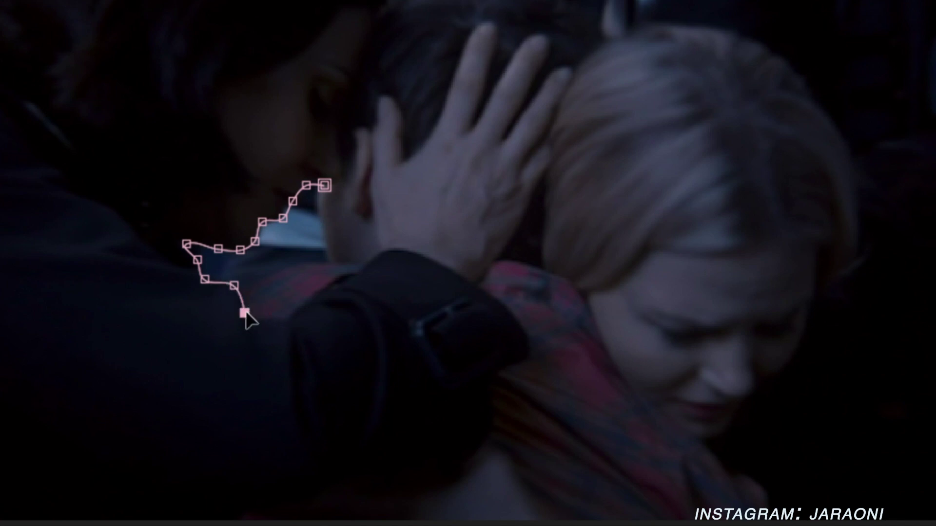
{"action": "left_click_drag", "start_coordinate": [251, 281], "coordinate": [255, 277]}
{"action": "left_click", "coordinate": [276, 274]}
{"action": "left_click", "coordinate": [301, 267]}
{"action": "left_click", "coordinate": [325, 263]}
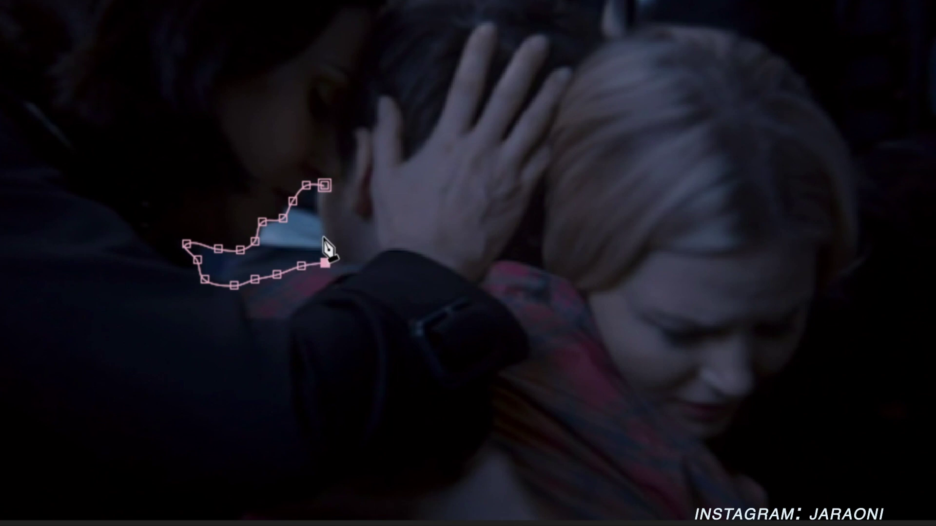
{"action": "left_click", "coordinate": [319, 204]}
{"action": "left_click", "coordinate": [324, 185]}
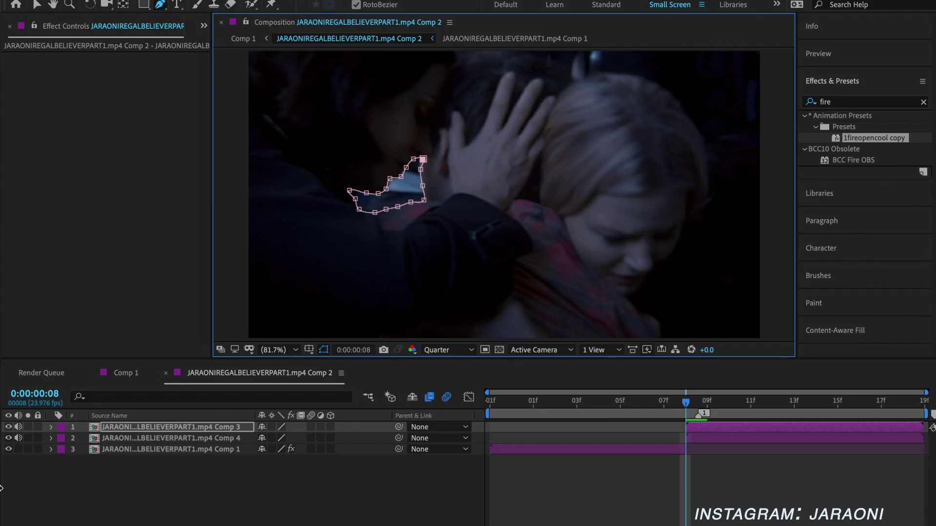
- Hide the second layer and invert the top layer's new mask
{"action": "left_click_drag", "start_coordinate": [8, 449], "coordinate": [8, 438]}
{"action": "left_click", "coordinate": [7, 449]}
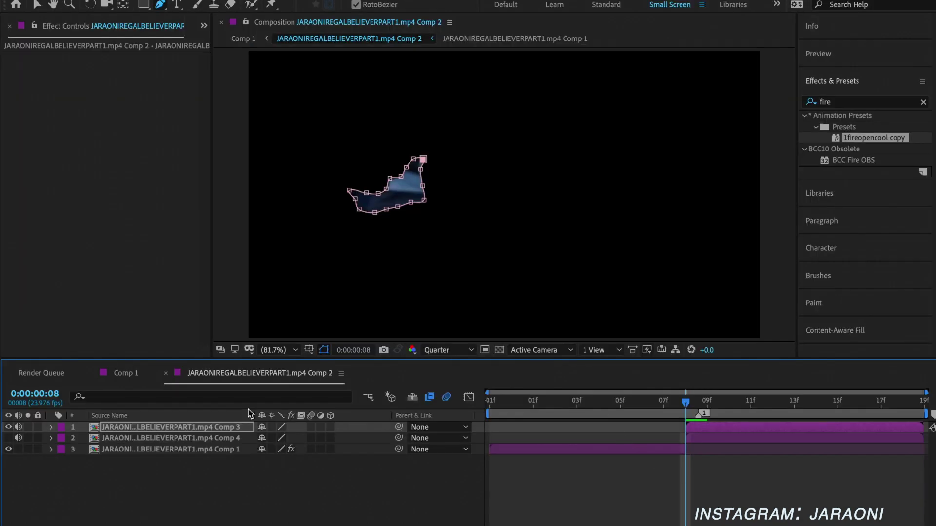
{"action": "left_click", "coordinate": [51, 428]}
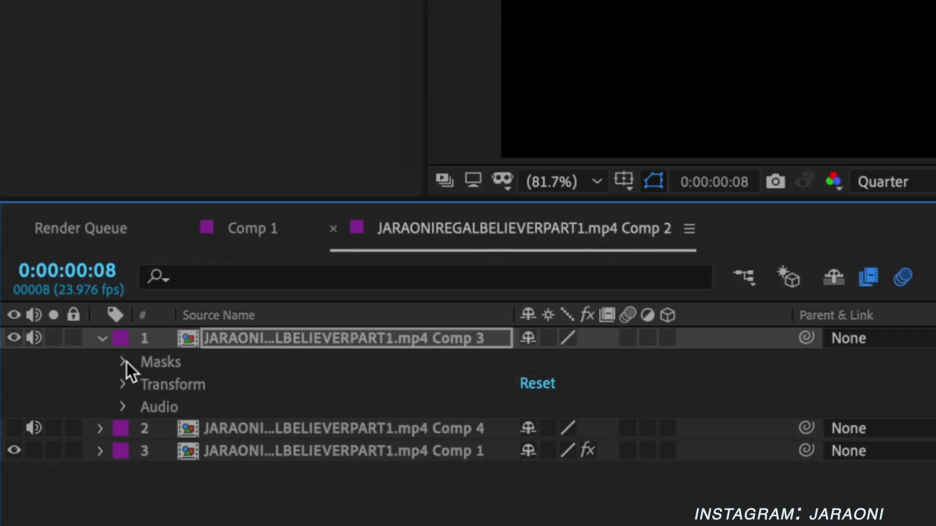
{"action": "left_click", "coordinate": [122, 362]}
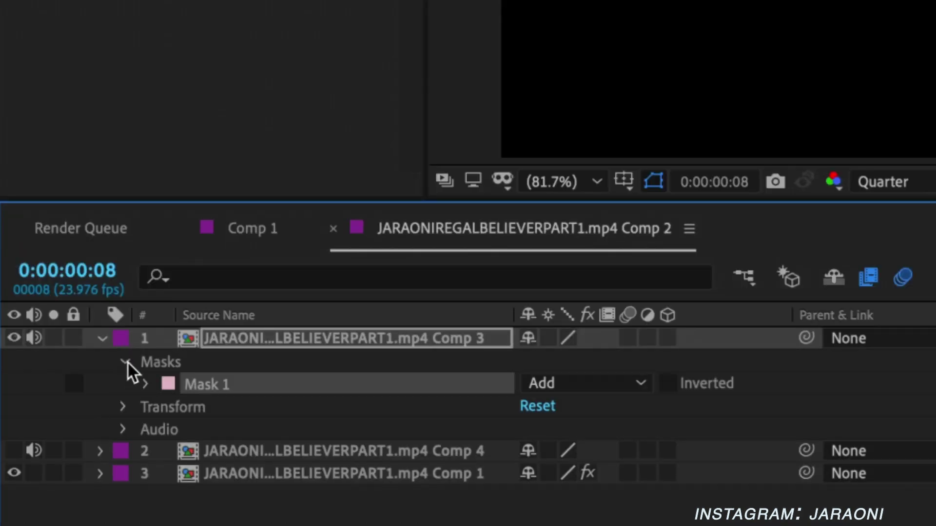
{"action": "left_click", "coordinate": [668, 386]}
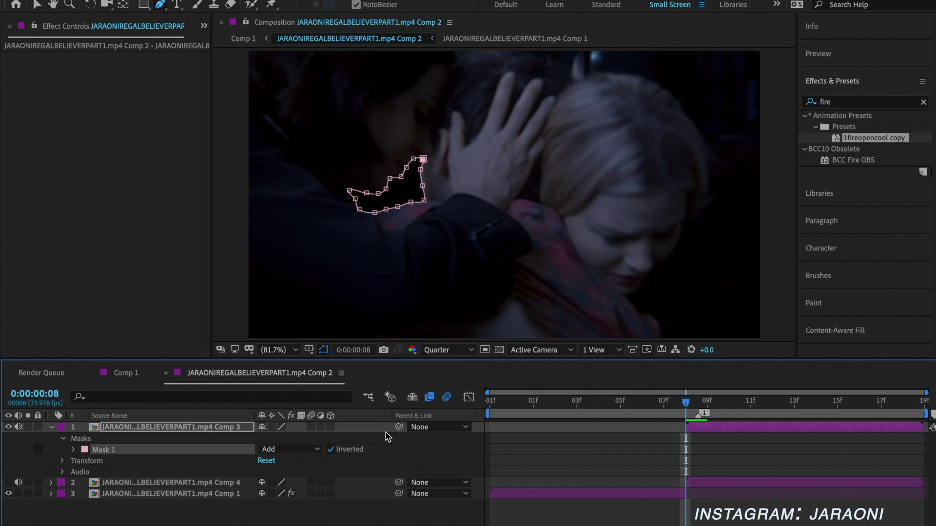
- Set the mask feather on the top layer to 30 pixels
{"action": "left_click", "coordinate": [658, 424]}
{"action": "left_click", "coordinate": [715, 429]}
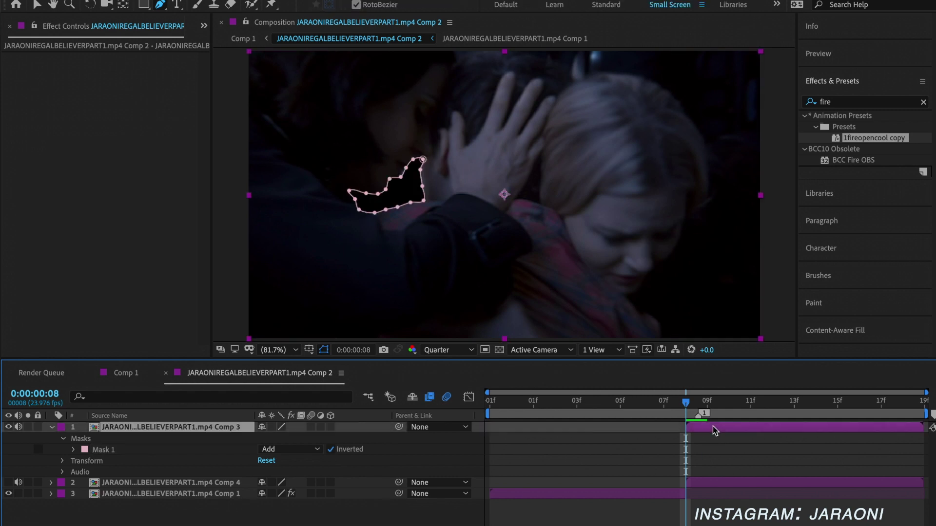
{"action": "left_click", "coordinate": [74, 450]}
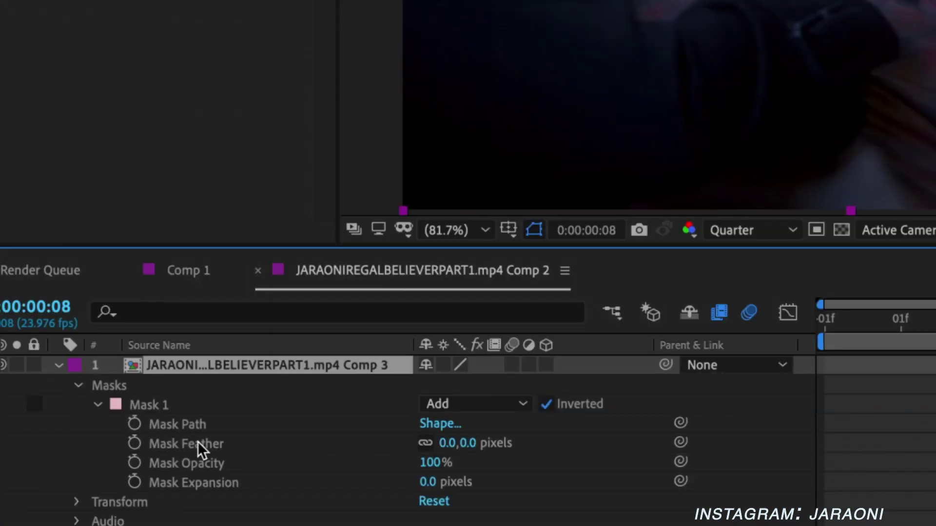
{"action": "left_click_drag", "start_coordinate": [445, 444], "coordinate": [503, 444]}
{"action": "left_click", "coordinate": [451, 445]}
{"action": "type", "text": "30"}
{"action": "key", "text": "Return"}
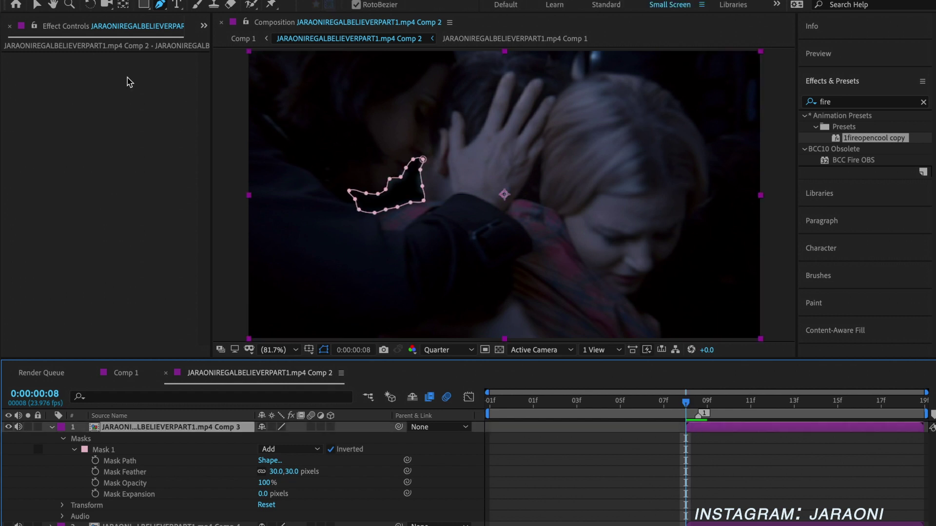
- Set the composition preview to 200% magnification and Full resolution
{"action": "left_click", "coordinate": [285, 352]}
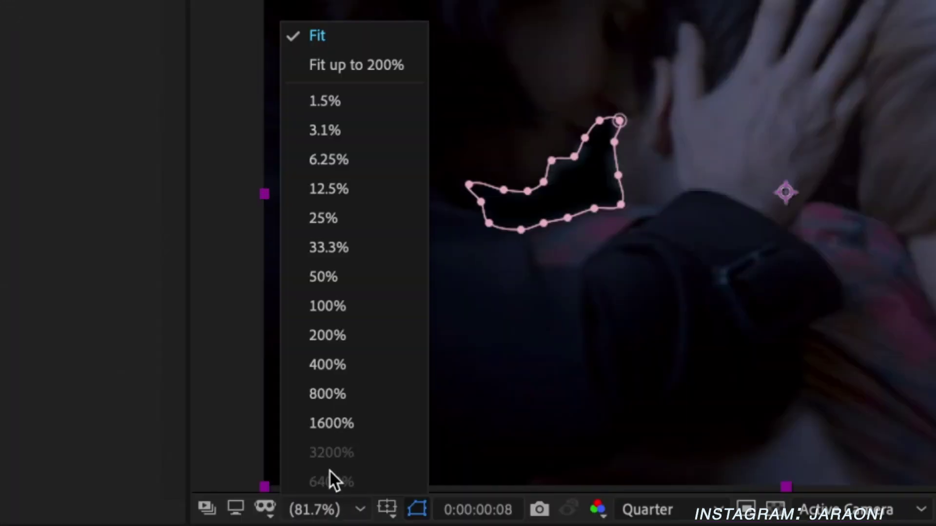
{"action": "left_click", "coordinate": [326, 344]}
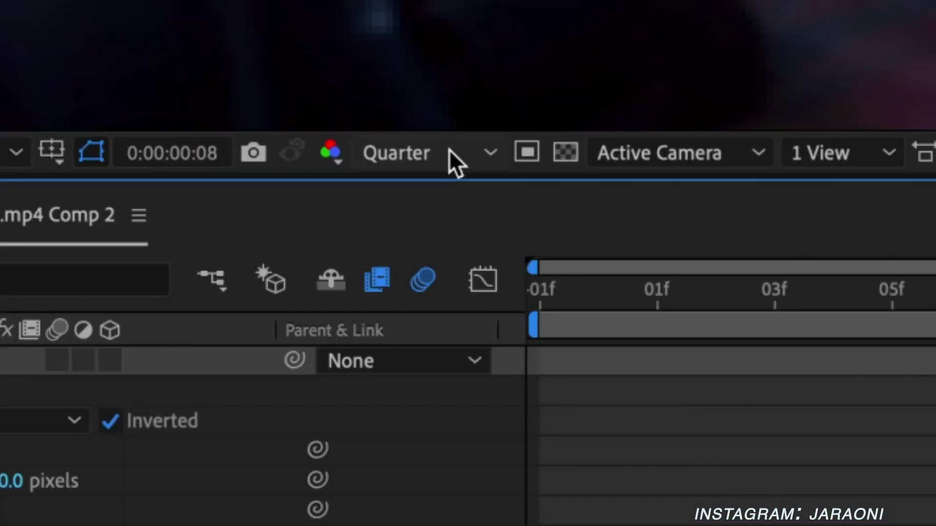
{"action": "left_click", "coordinate": [456, 349]}
{"action": "left_click", "coordinate": [420, 233]}
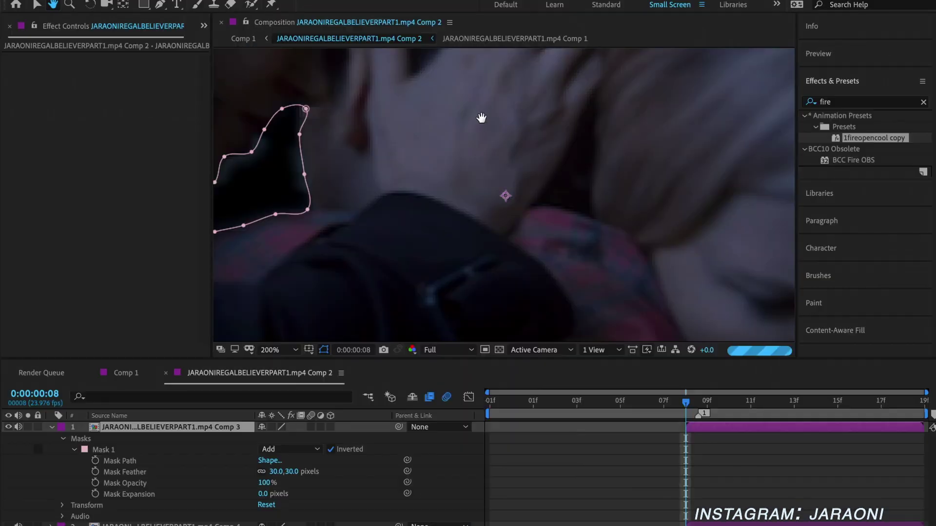
- Reshape the top layer's mask by moving its upper and side points outward so the remaining bright edges are cut out
{"action": "left_click_drag", "start_coordinate": [481, 118], "coordinate": [641, 118]}
{"action": "key", "text": "v"}
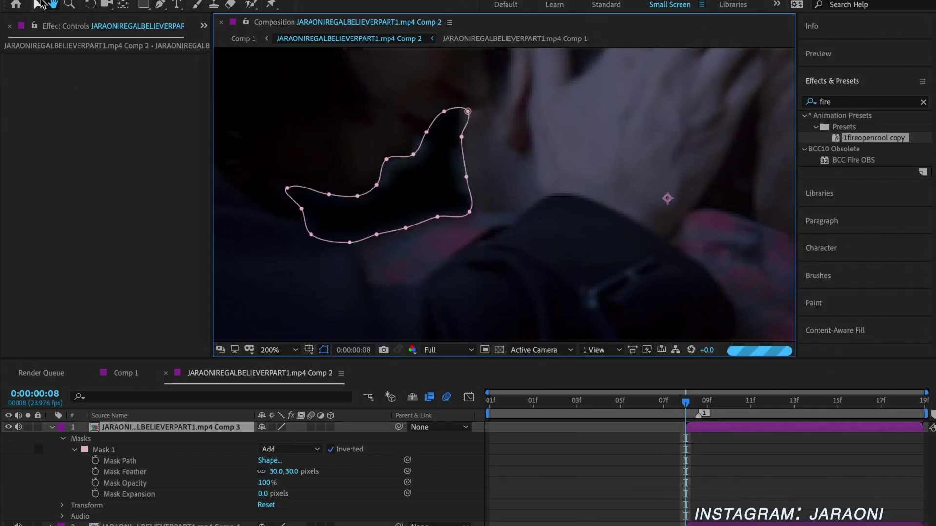
{"action": "left_click", "coordinate": [394, 198]}
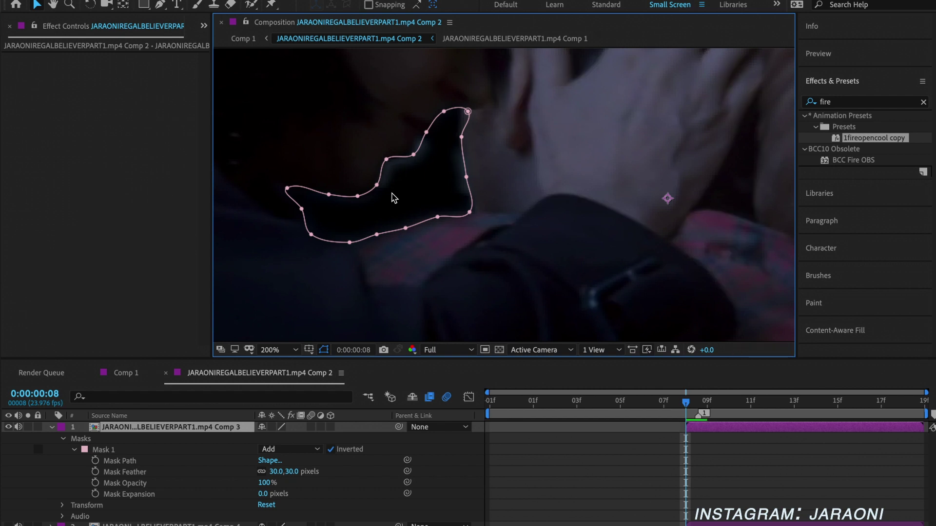
{"action": "left_click_drag", "start_coordinate": [386, 159], "coordinate": [360, 138]}
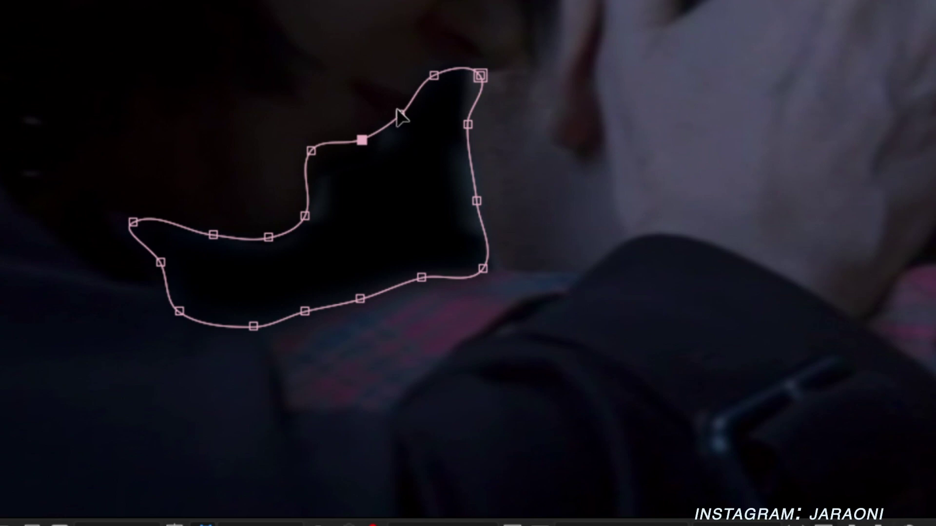
{"action": "left_click_drag", "start_coordinate": [399, 114], "coordinate": [394, 100]}
{"action": "left_click_drag", "start_coordinate": [305, 217], "coordinate": [281, 215]}
{"action": "mouse_move", "coordinate": [477, 202]}
{"action": "left_mouse_down"}
{"action": "mouse_move", "coordinate": [501, 200]}
{"action": "mouse_move", "coordinate": [481, 200]}
{"action": "left_mouse_up"}
{"action": "left_click", "coordinate": [483, 268]}
{"action": "left_click_drag", "start_coordinate": [482, 269], "coordinate": [501, 269]}
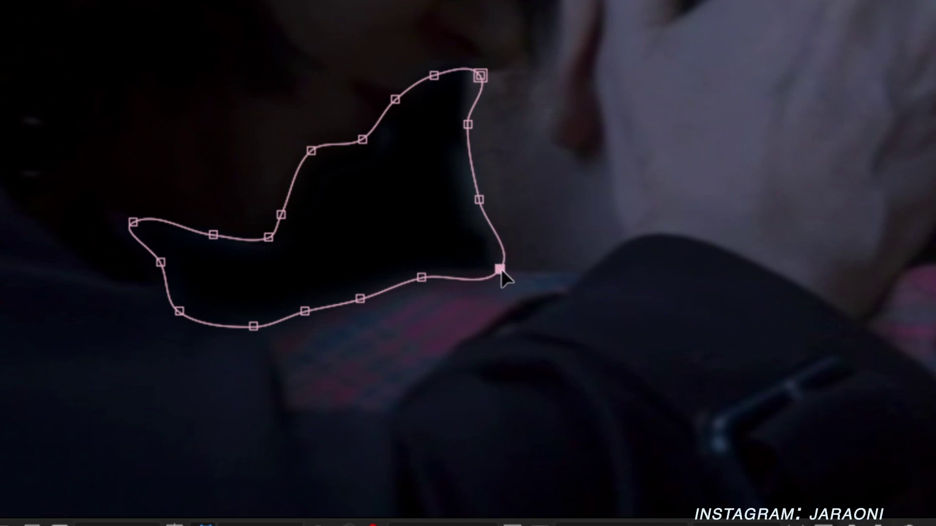
{"action": "left_click_drag", "start_coordinate": [480, 200], "coordinate": [484, 200]}
{"action": "mouse_move", "coordinate": [467, 123]}
{"action": "left_mouse_down"}
{"action": "mouse_move", "coordinate": [534, 100]}
{"action": "mouse_move", "coordinate": [470, 122]}
{"action": "mouse_move", "coordinate": [482, 120]}
{"action": "left_mouse_up"}
{"action": "left_click_drag", "start_coordinate": [485, 207], "coordinate": [497, 206]}
{"action": "left_click", "coordinate": [268, 238]}
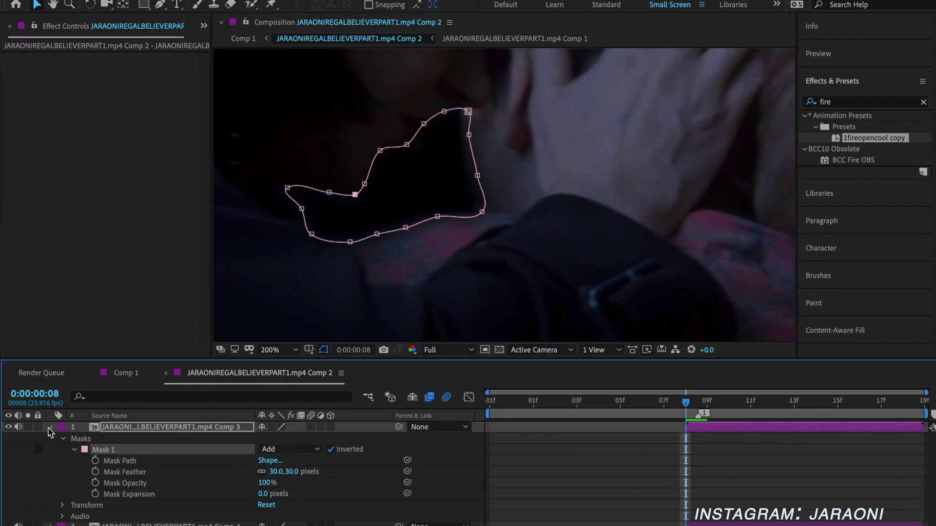
- Collapse the top layer's properties and fit the whole frame in the viewer to check the masked area
{"action": "left_click", "coordinate": [51, 427]}
{"action": "left_click", "coordinate": [308, 350]}
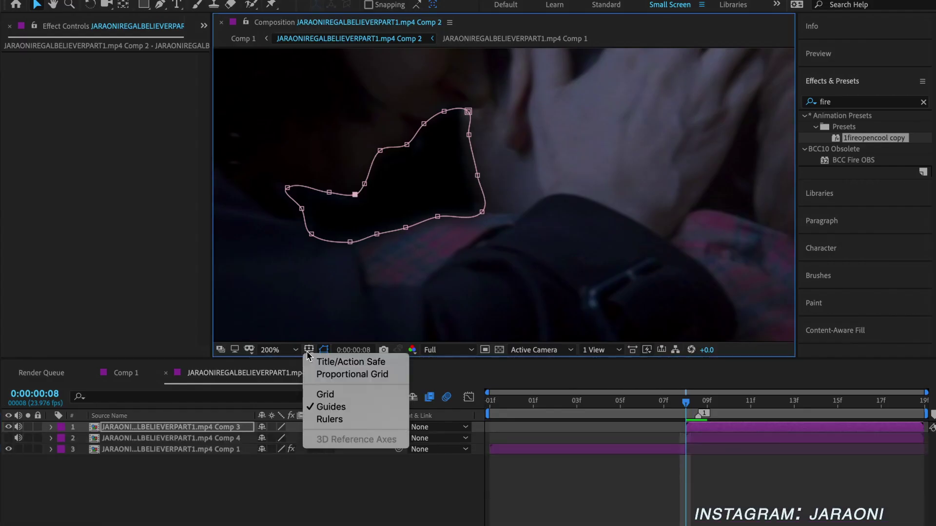
{"action": "left_click", "coordinate": [329, 413]}
{"action": "left_click", "coordinate": [283, 351]}
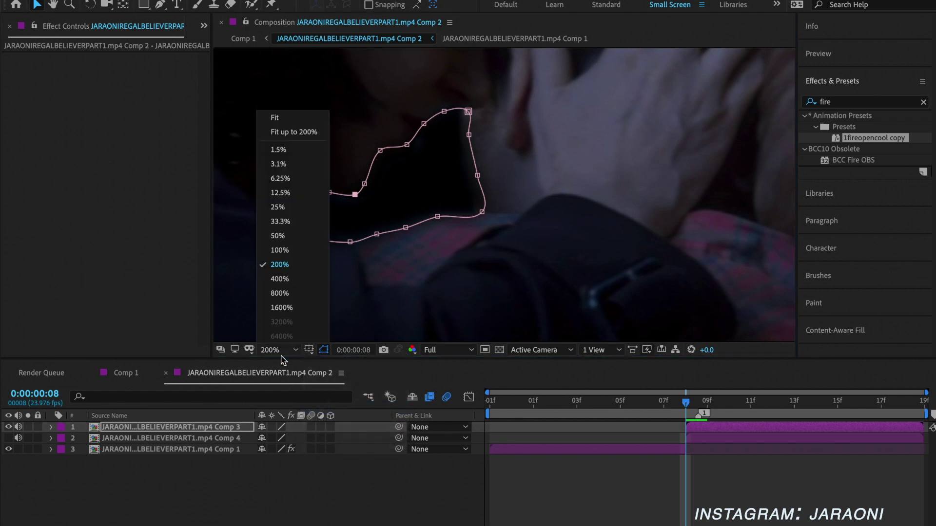
{"action": "left_click", "coordinate": [287, 120]}
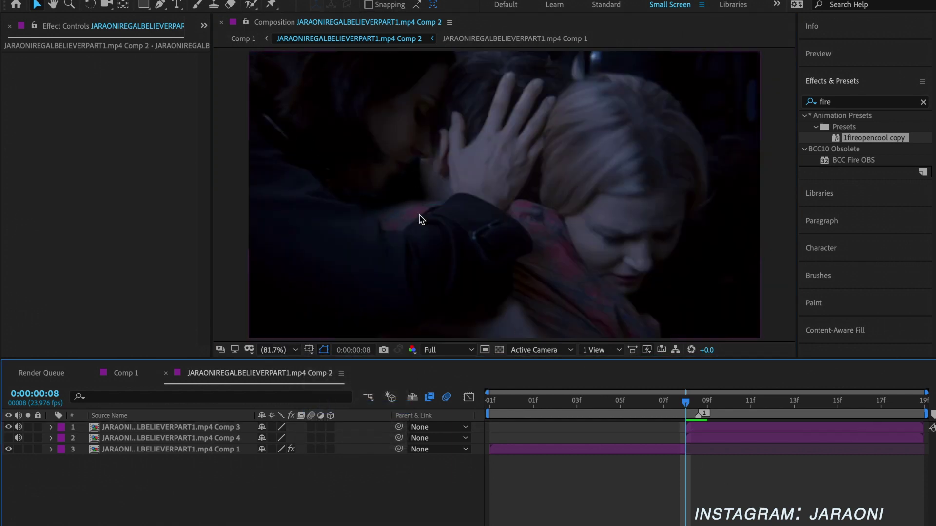
{"action": "left_click", "coordinate": [696, 431]}
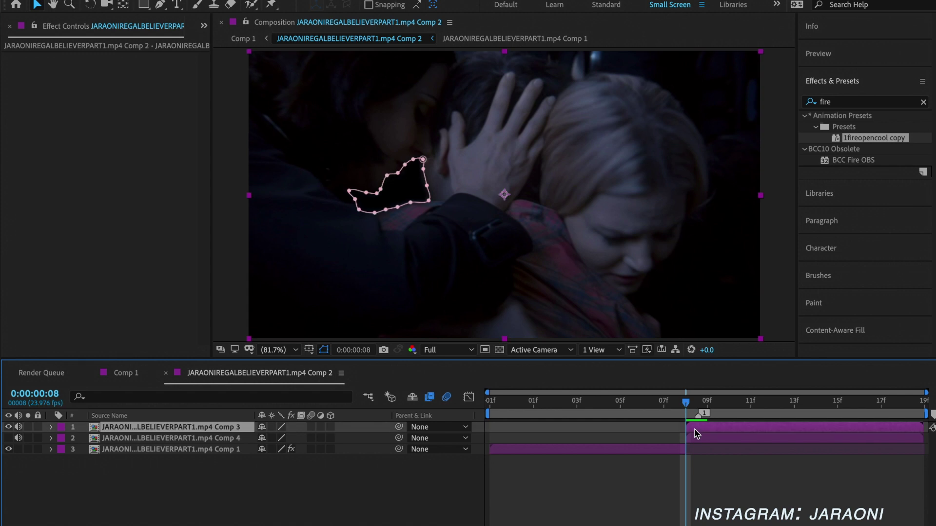
{"action": "left_click", "coordinate": [710, 474]}
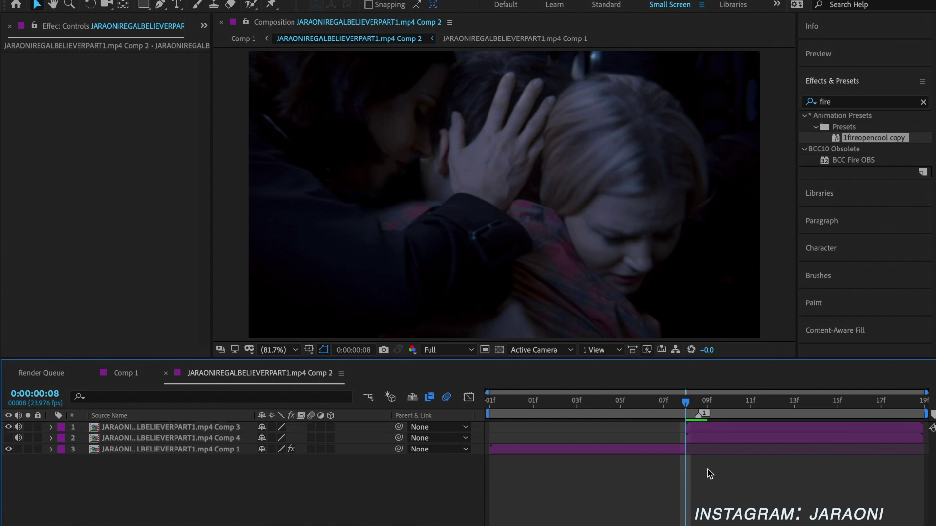
- Show the second layer again and add a 100% opacity keyframe to it at frame 8
{"action": "left_click", "coordinate": [707, 446]}
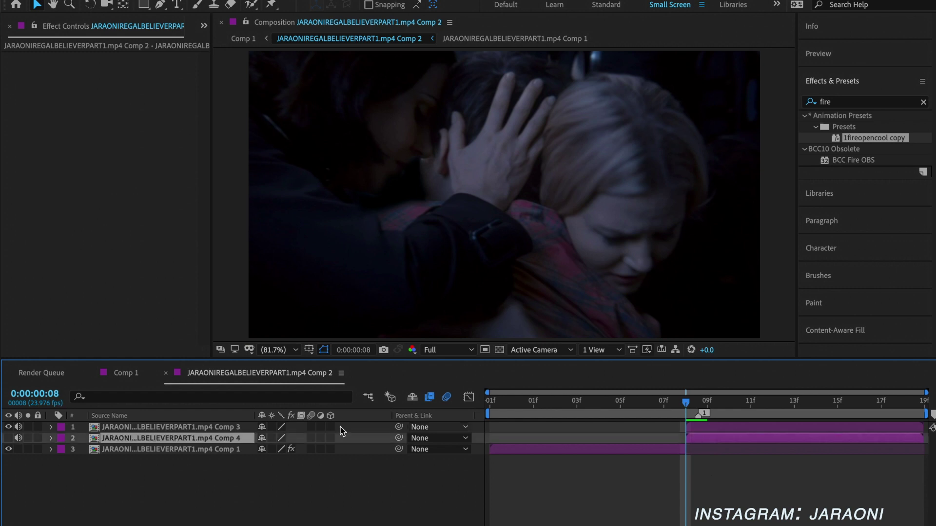
{"action": "left_click", "coordinate": [8, 439]}
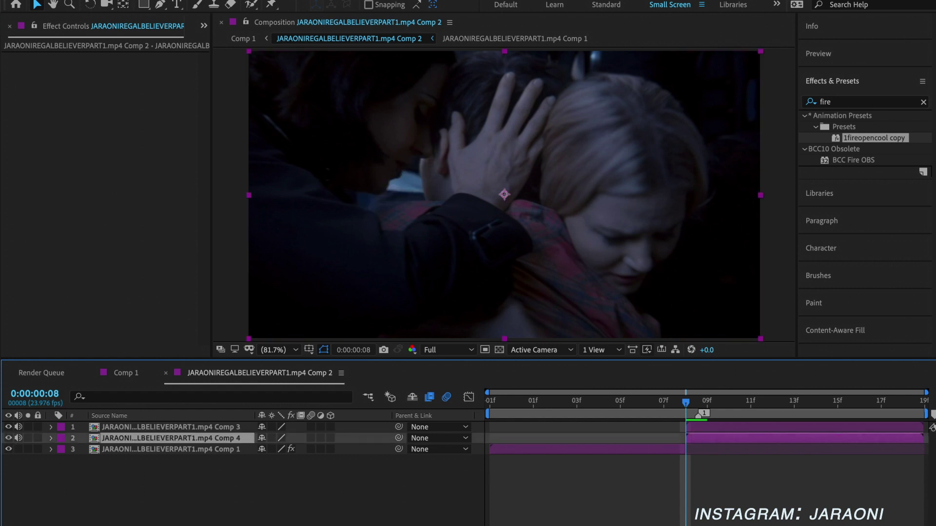
{"action": "key", "text": "t"}
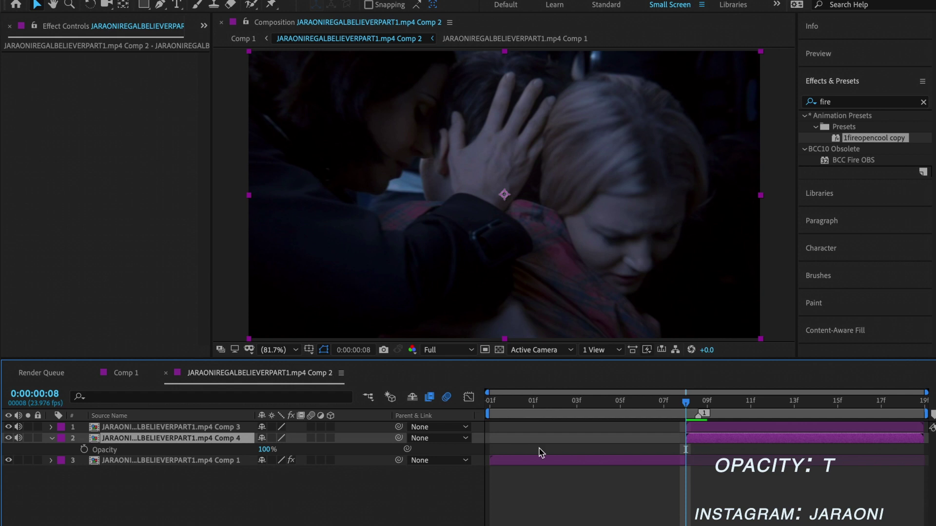
{"action": "left_click", "coordinate": [84, 449]}
- Add a 0% opacity keyframe to the second layer at frame 11, with the preview resolution set to Quarter
{"action": "left_click_drag", "start_coordinate": [694, 405], "coordinate": [751, 413]}
{"action": "left_click", "coordinate": [434, 351]}
{"action": "left_click", "coordinate": [446, 424]}
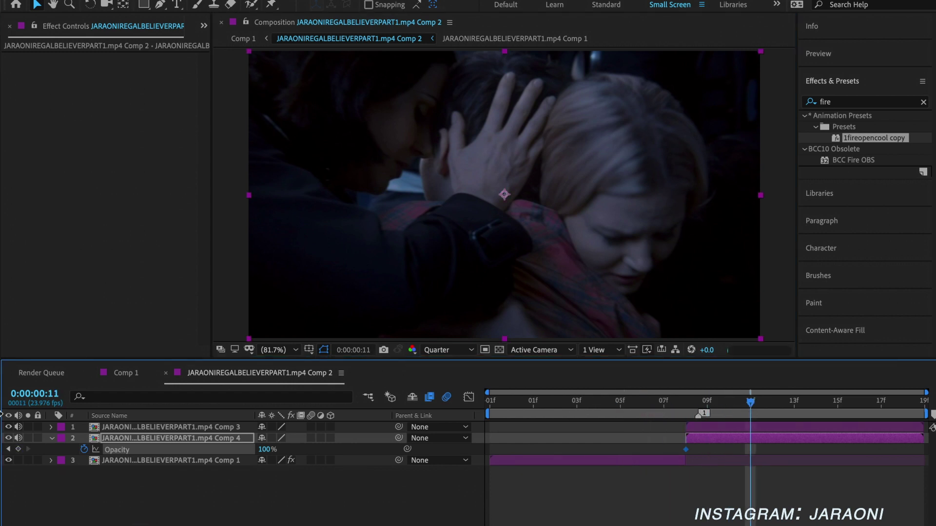
{"action": "left_click", "coordinate": [19, 449]}
{"action": "left_click_drag", "start_coordinate": [266, 449], "coordinate": [193, 449]}
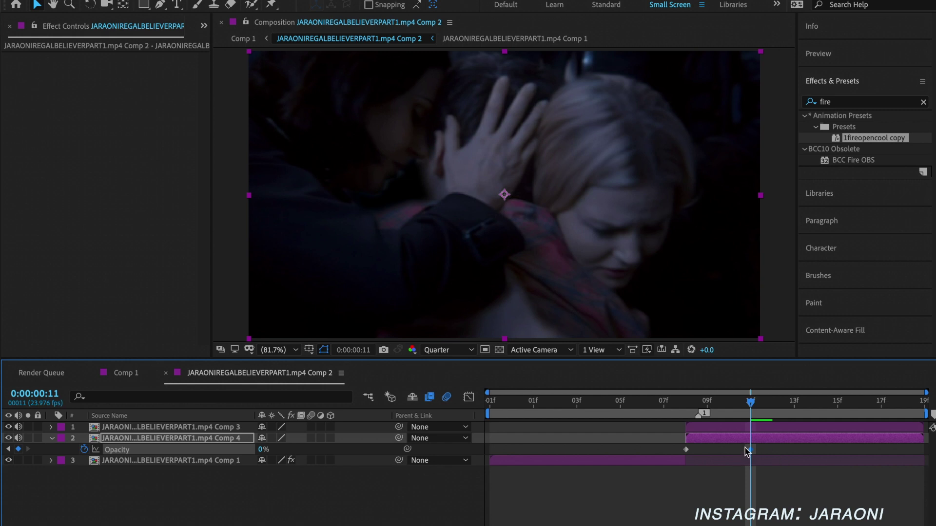
- Play the pre-composition from the start and inspect the two upper layers at frame 16 to check the opacity fade
{"action": "left_click_drag", "start_coordinate": [749, 406], "coordinate": [492, 409]}
{"action": "key", "text": "space"}
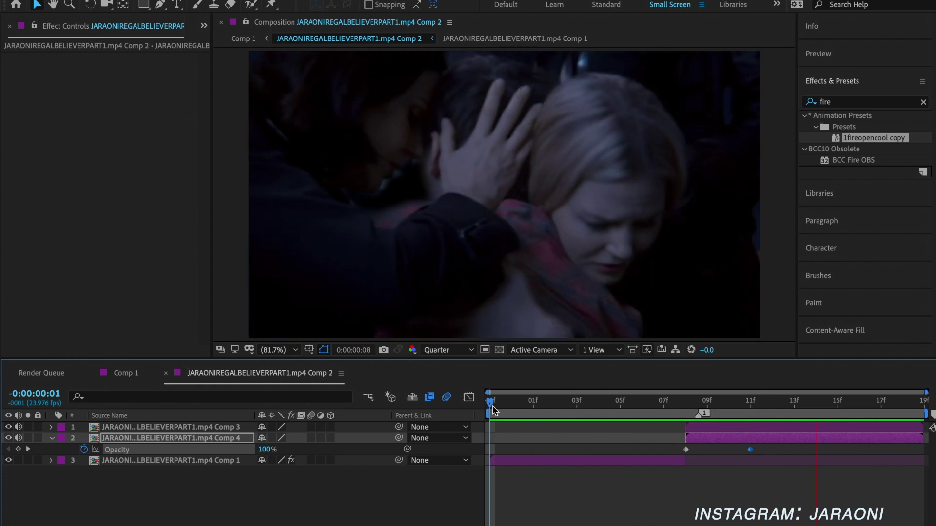
{"action": "left_click_drag", "start_coordinate": [691, 409], "coordinate": [859, 405]}
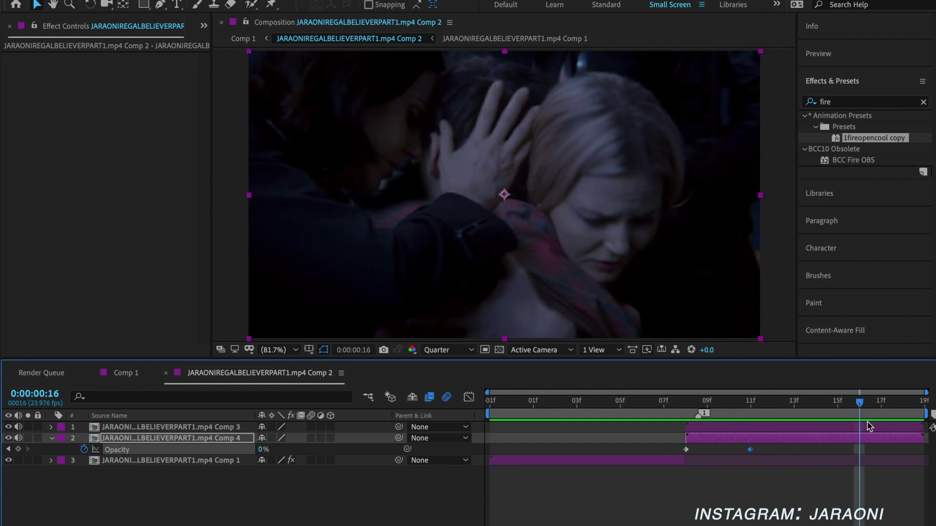
{"action": "left_click", "coordinate": [866, 429]}
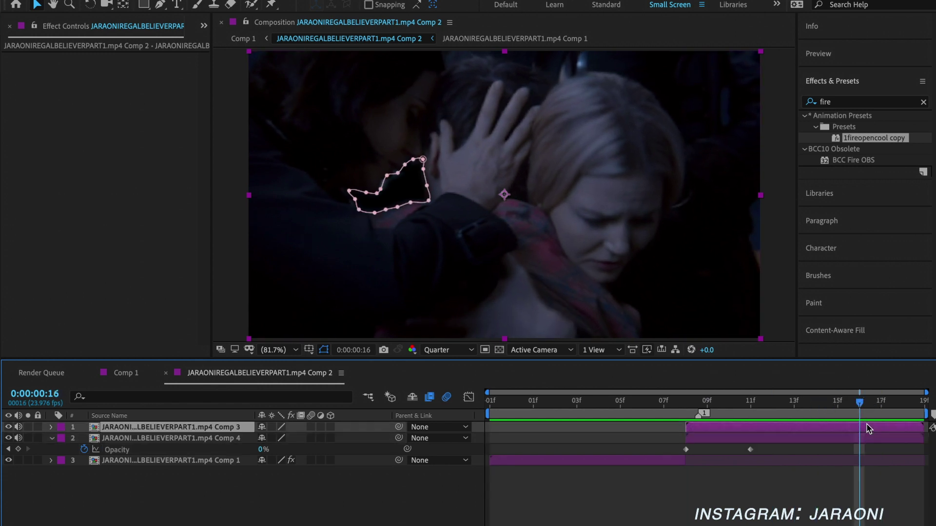
{"action": "left_click", "coordinate": [827, 439]}
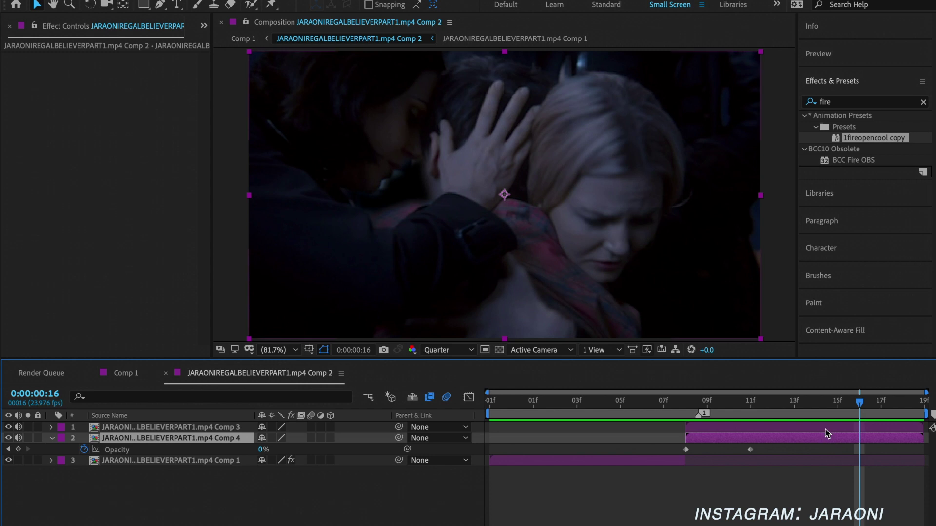
- Add Mask Path keyframes to the top layer's Mask 1 at frames 16 and 11, and return to the frame 16 keyframe
{"action": "left_click", "coordinate": [823, 429]}
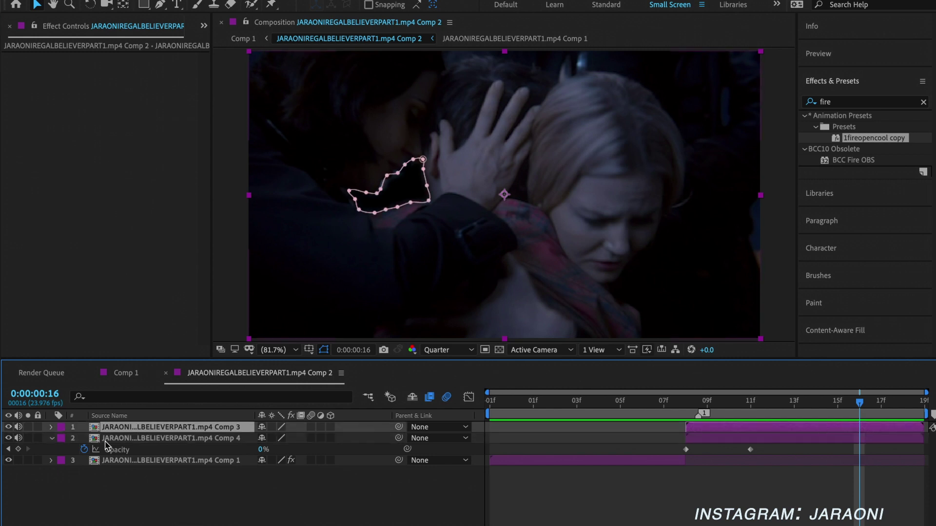
{"action": "left_click", "coordinate": [49, 427]}
{"action": "left_click", "coordinate": [64, 439]}
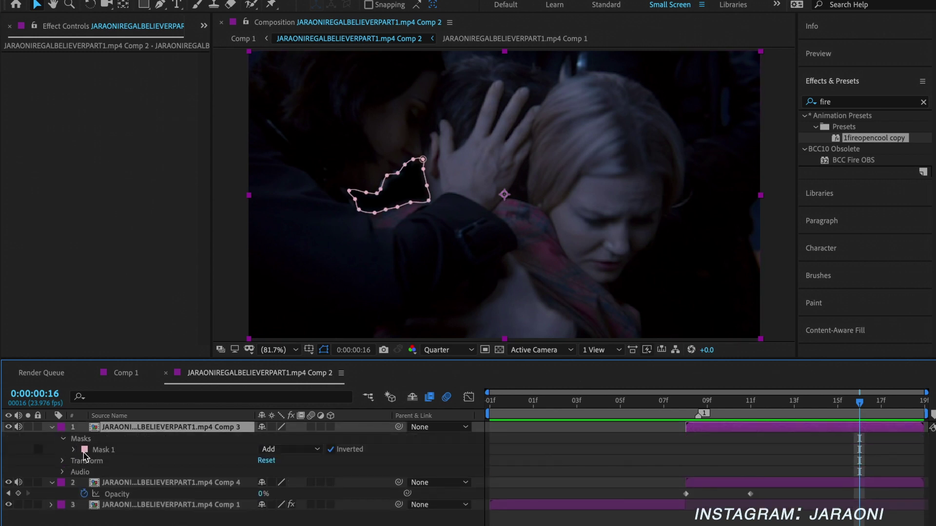
{"action": "left_click", "coordinate": [74, 450]}
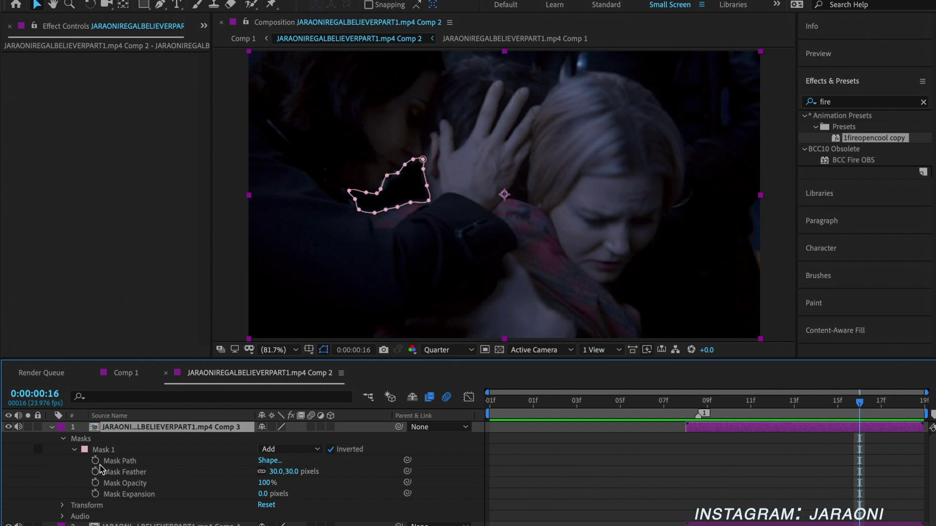
{"action": "left_click", "coordinate": [95, 460]}
{"action": "left_click", "coordinate": [744, 413]}
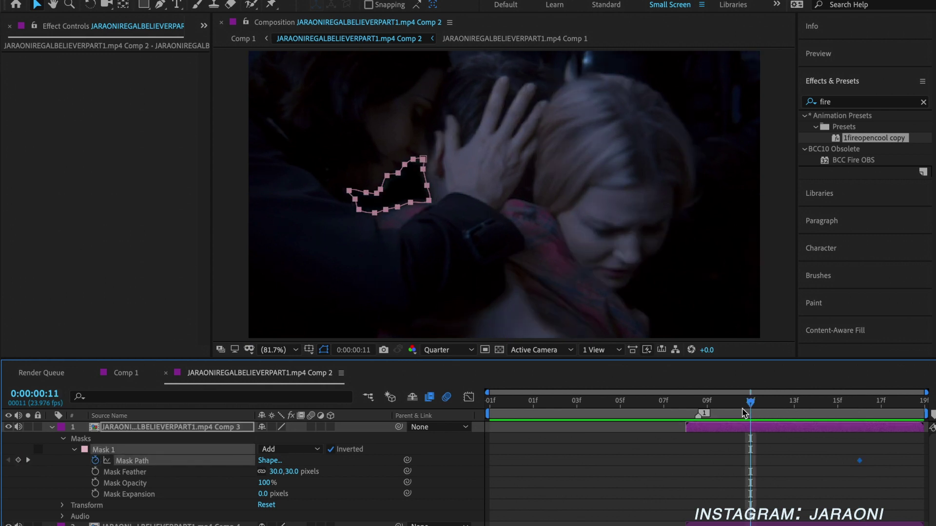
{"action": "left_click", "coordinate": [18, 460]}
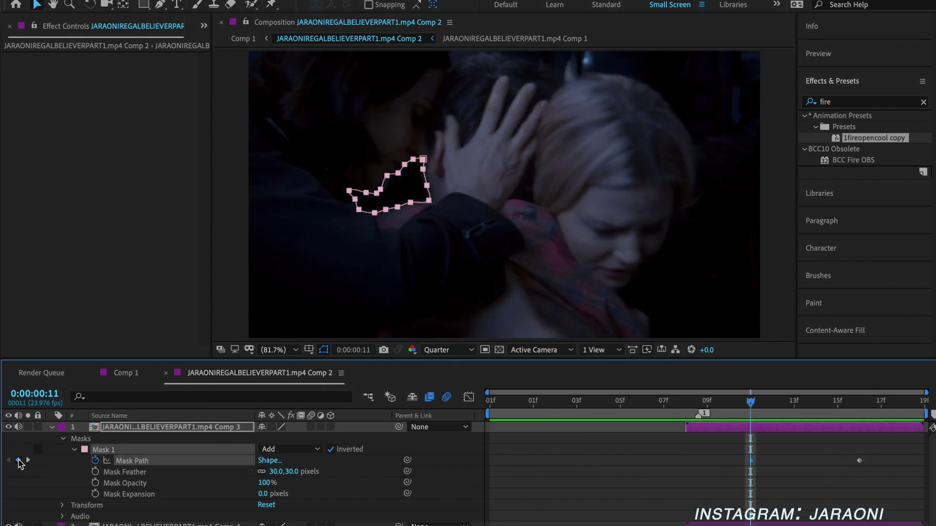
{"action": "left_click", "coordinate": [28, 460]}
- Reshape Mask 1 at frame 16 by moving its upper and side points outward around the dark gap, with preview resolution at Full
{"action": "left_click", "coordinate": [445, 260]}
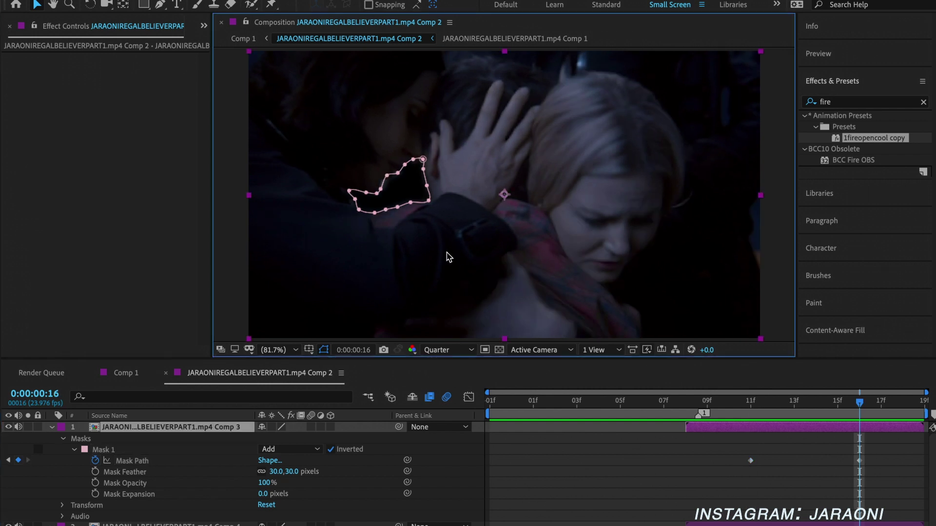
{"action": "left_click", "coordinate": [273, 350]}
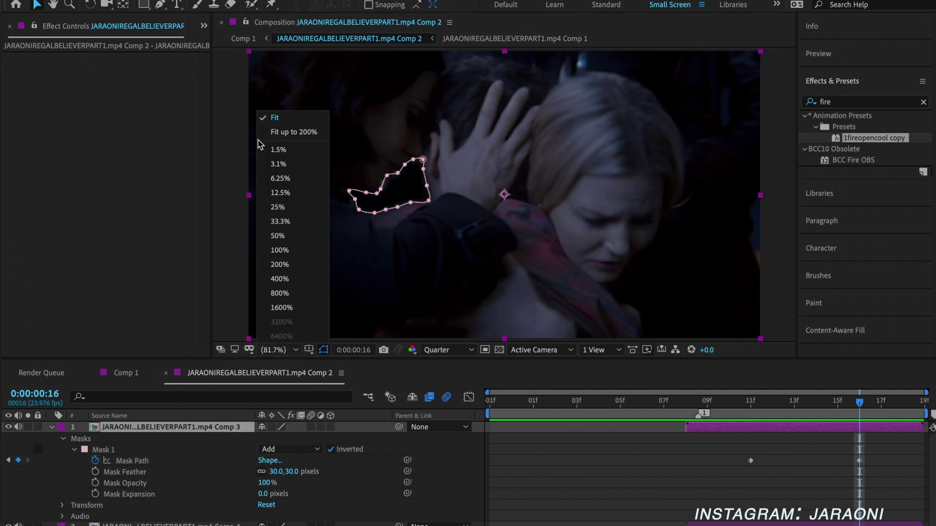
{"action": "left_click", "coordinate": [291, 265]}
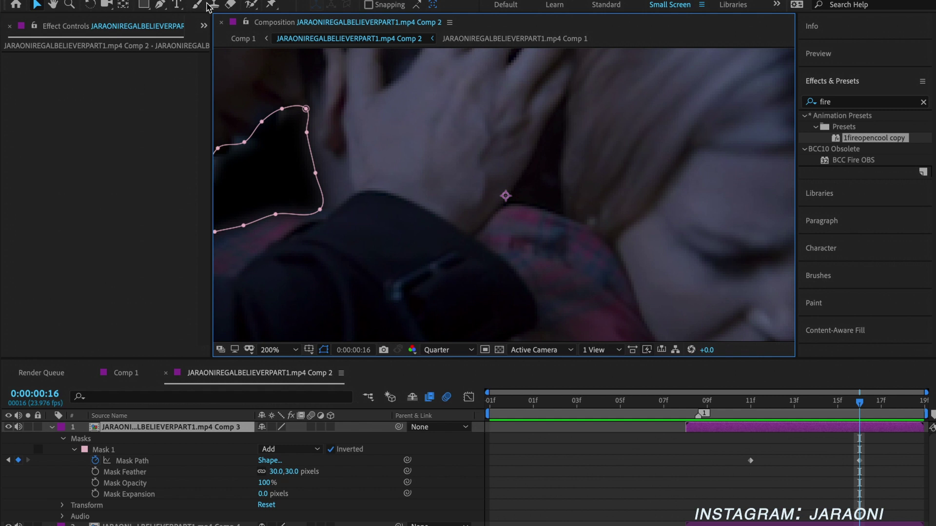
{"action": "left_click", "coordinate": [52, 4]}
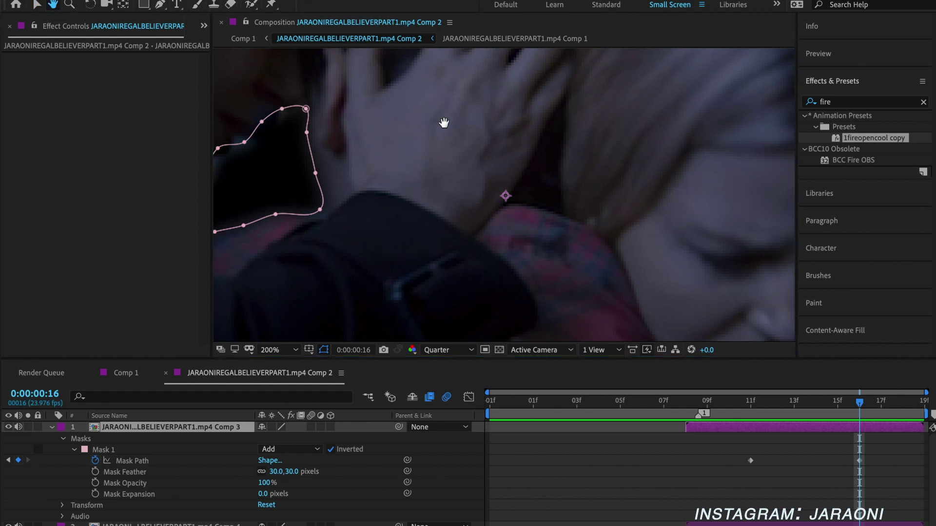
{"action": "left_click_drag", "start_coordinate": [269, 251], "coordinate": [534, 241]}
{"action": "left_click", "coordinate": [278, 350]}
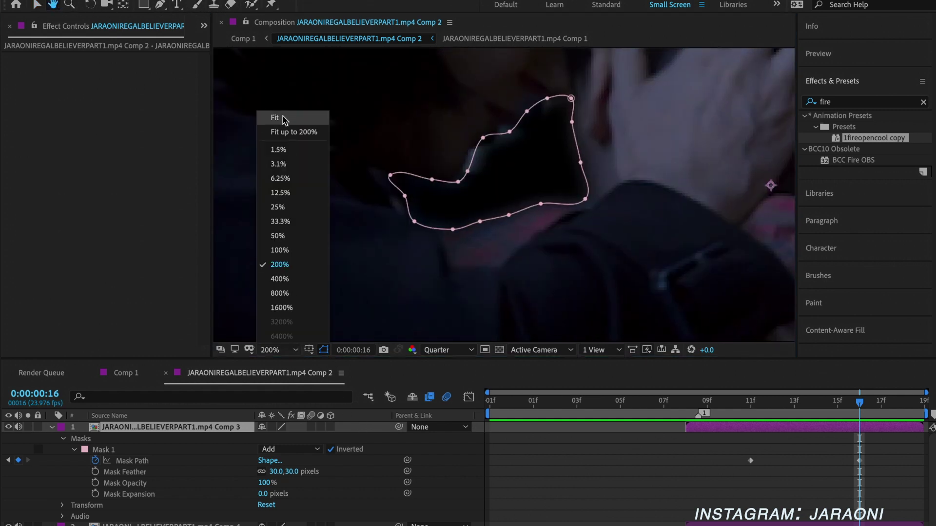
{"action": "left_click", "coordinate": [292, 86]}
{"action": "left_click", "coordinate": [446, 350]}
{"action": "left_click", "coordinate": [441, 379]}
{"action": "left_click", "coordinate": [37, 4]}
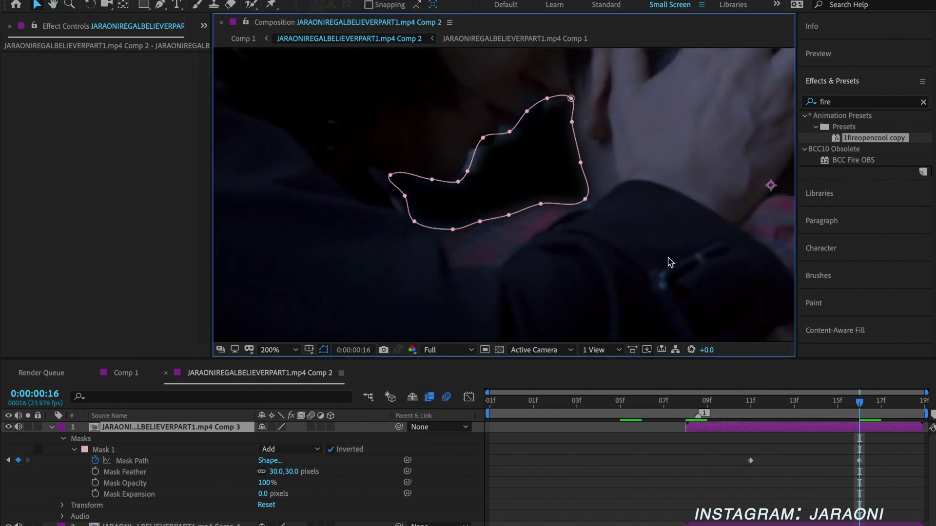
{"action": "left_click_drag", "start_coordinate": [509, 132], "coordinate": [505, 122]}
{"action": "left_click_drag", "start_coordinate": [467, 172], "coordinate": [447, 177]}
{"action": "left_click_drag", "start_coordinate": [581, 162], "coordinate": [586, 162]}
{"action": "left_click_drag", "start_coordinate": [547, 98], "coordinate": [545, 89]}
{"action": "left_click_drag", "start_coordinate": [527, 110], "coordinate": [523, 107]}
{"action": "left_click_drag", "start_coordinate": [483, 138], "coordinate": [478, 132]}
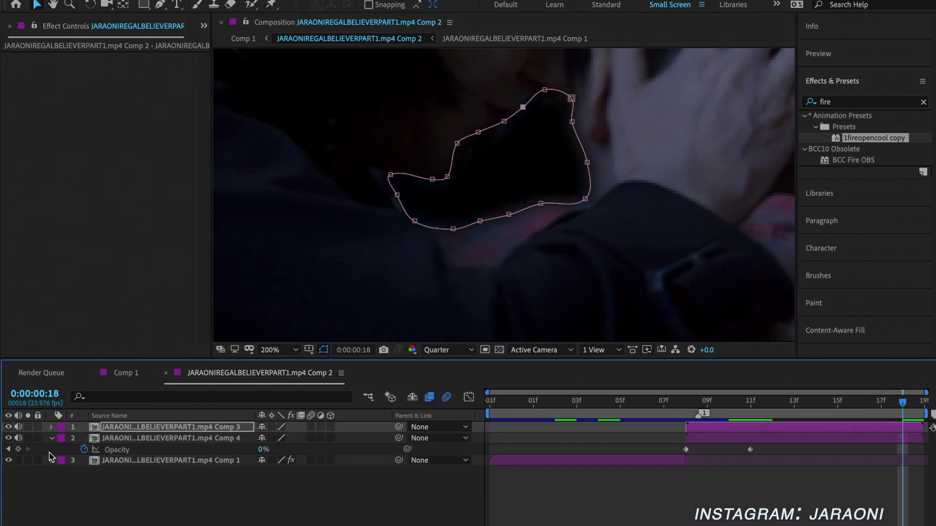
- Collapse the second layer's properties, fit the frame in the viewer, and review the pre-composition from the start and at frame 8
{"action": "left_click", "coordinate": [52, 439]}
{"action": "left_click", "coordinate": [278, 350]}
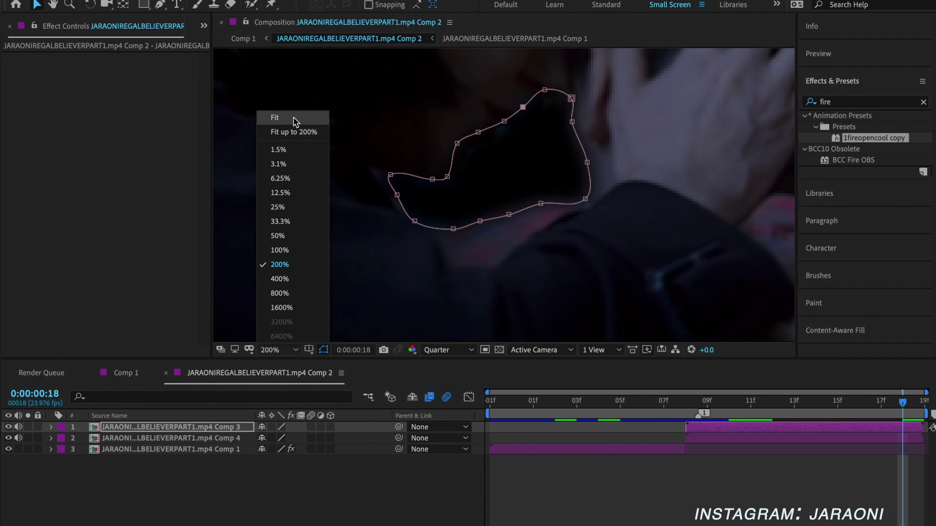
{"action": "left_click", "coordinate": [293, 120]}
{"action": "key", "text": "Home"}
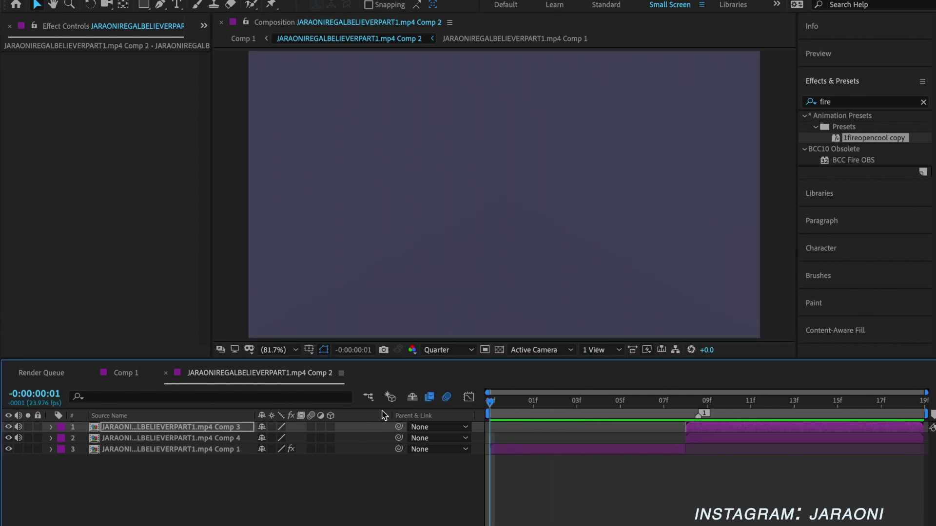
{"action": "key", "text": "space"}
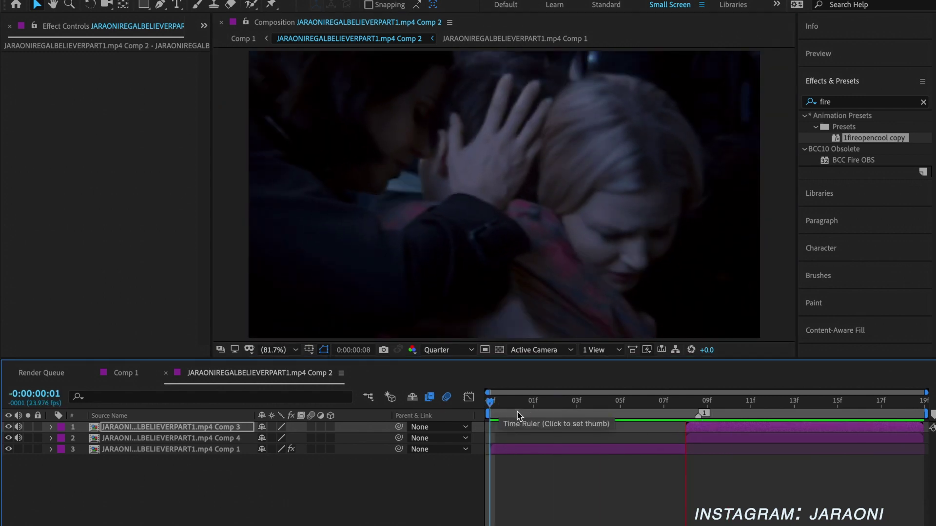
{"action": "key", "text": "space"}
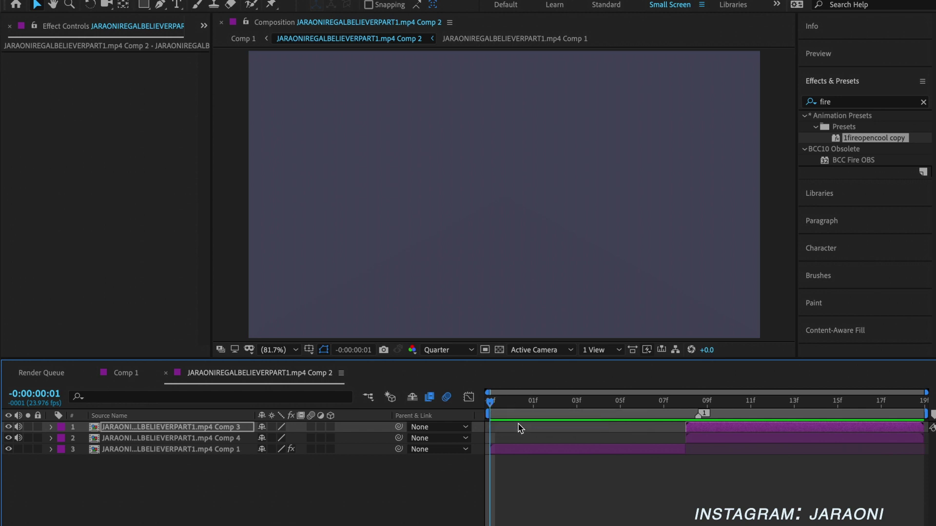
{"action": "left_click_drag", "start_coordinate": [494, 409], "coordinate": [683, 374]}
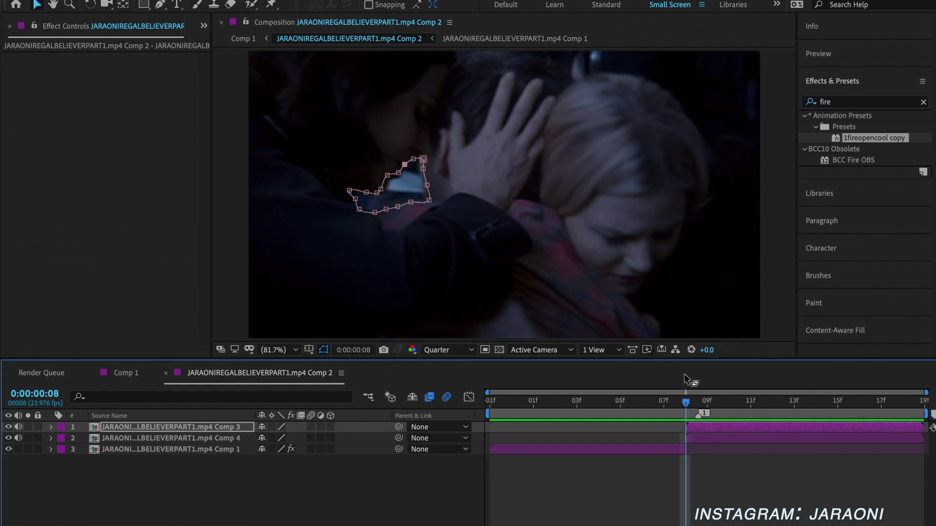
- In Comp 1, go to frame 11 and apply the S_BlurMoCurves effect to the top pre-composed layer
{"action": "left_click", "coordinate": [135, 374]}
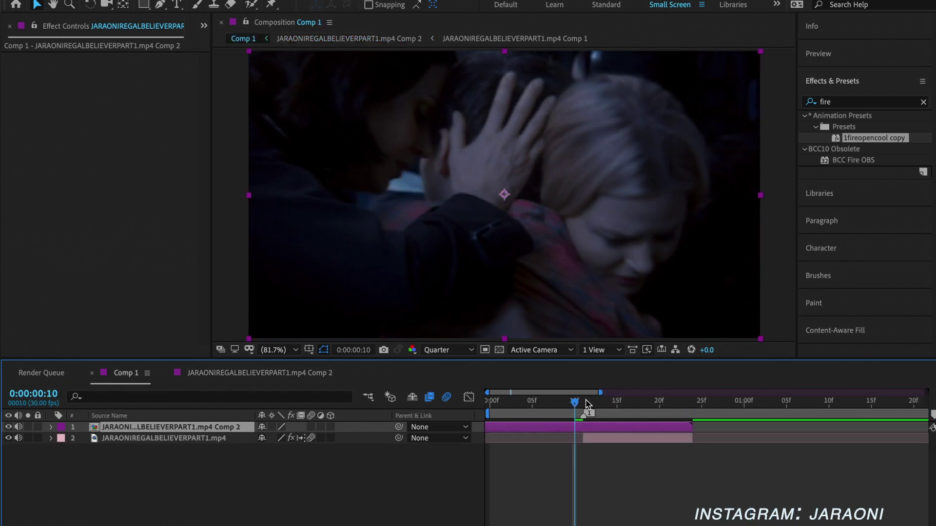
{"action": "mouse_move", "coordinate": [577, 409]}
{"action": "left_mouse_down"}
{"action": "mouse_move", "coordinate": [683, 413]}
{"action": "mouse_move", "coordinate": [580, 420]}
{"action": "left_mouse_up"}
{"action": "left_click", "coordinate": [861, 102]}
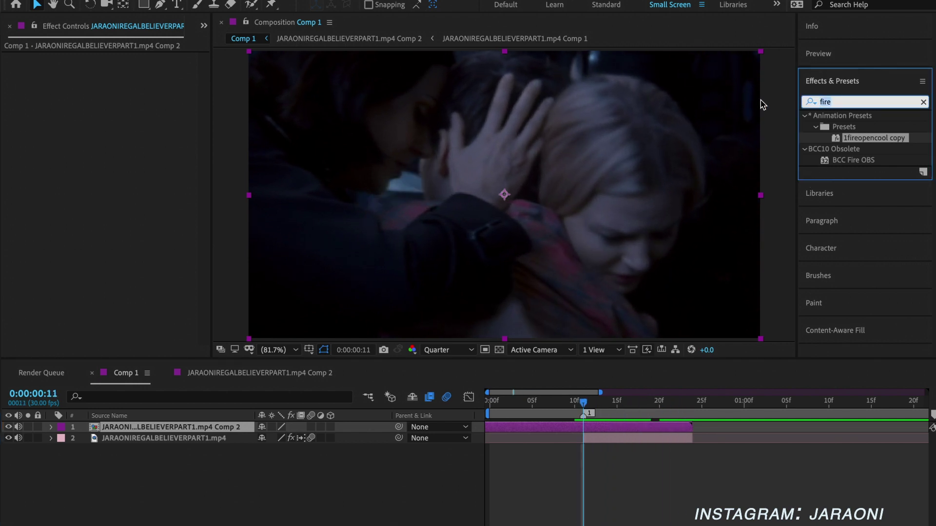
{"action": "type", "text": "blur"}
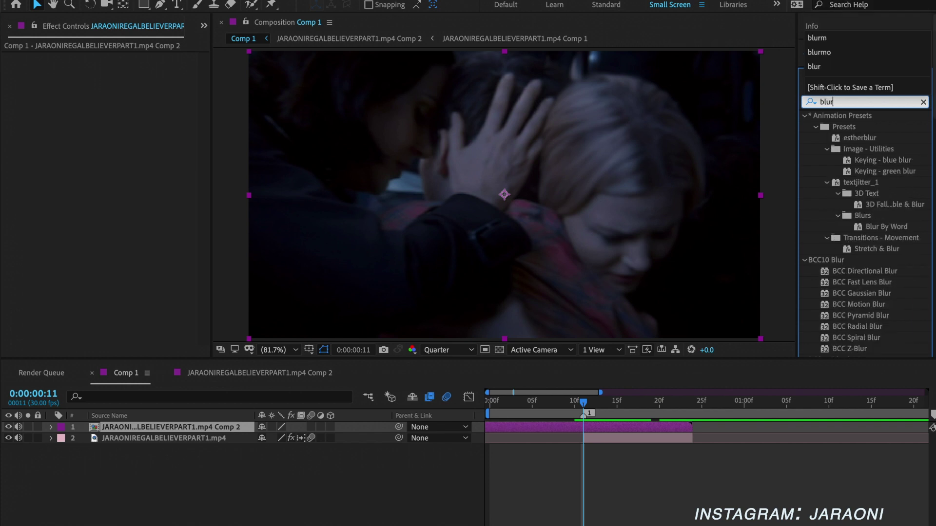
{"action": "type", "text": "mo"}
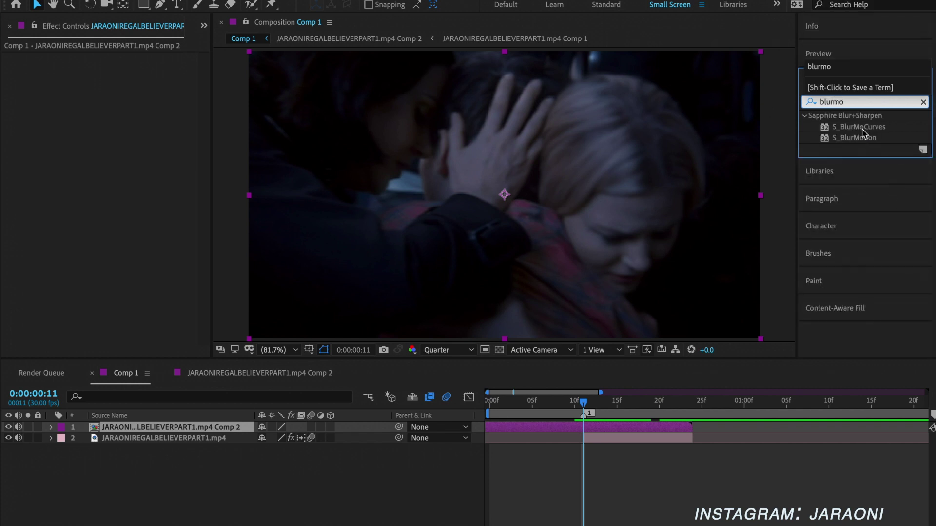
{"action": "double_click", "coordinate": [862, 128]}
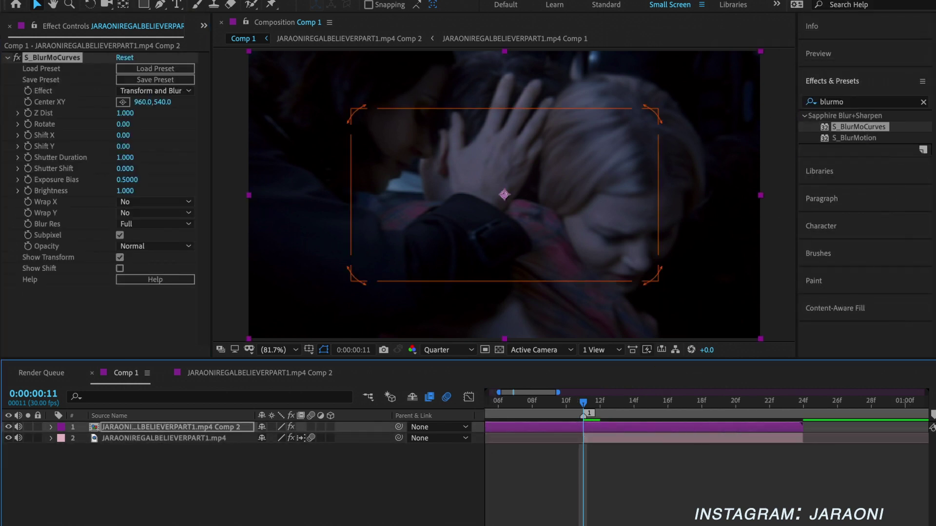
- Add S_BlurMoCurves Z Dist keyframes with a value of 1.000 at frames 11 and 22
{"action": "scroll", "coordinate": [595, 413], "scroll_direction": "up", "scroll_amount": 2}
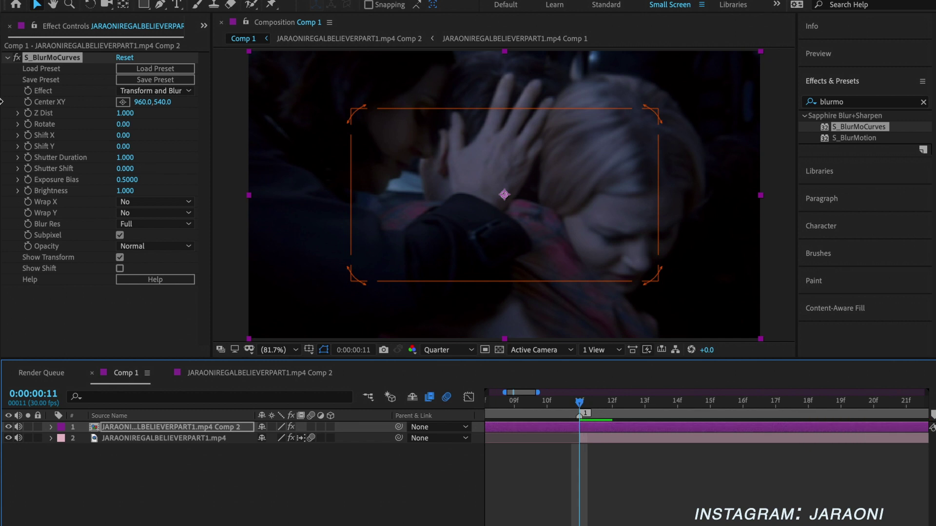
{"action": "left_click", "coordinate": [28, 113]}
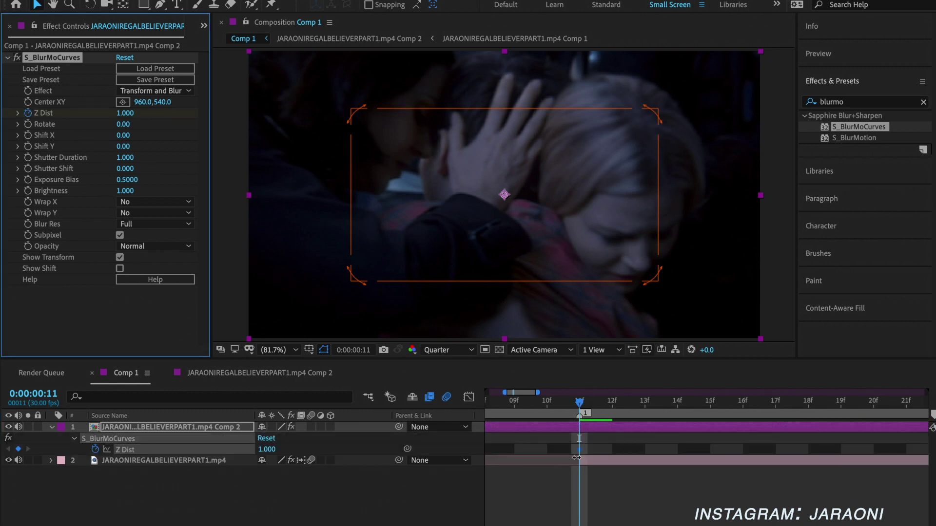
{"action": "scroll", "coordinate": [579, 439], "scroll_direction": "down", "scroll_amount": 3}
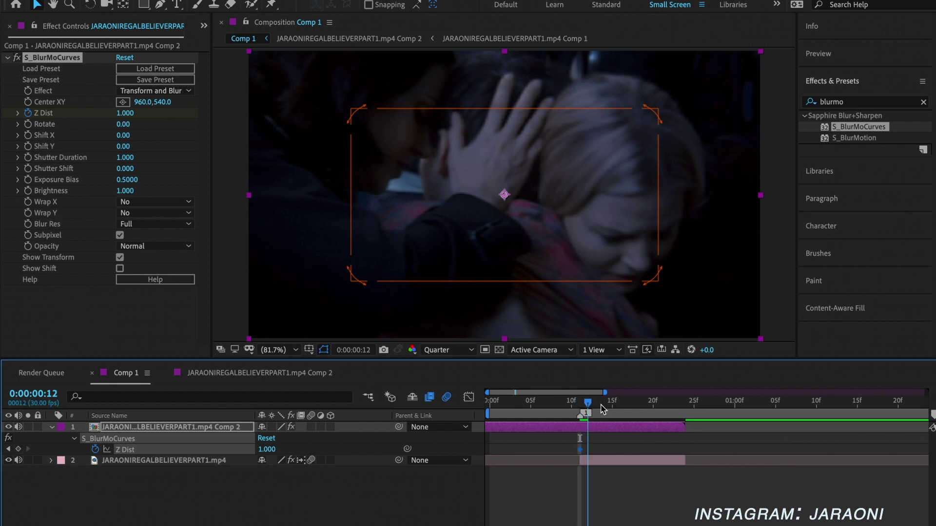
{"action": "left_click_drag", "start_coordinate": [588, 409], "coordinate": [669, 409]}
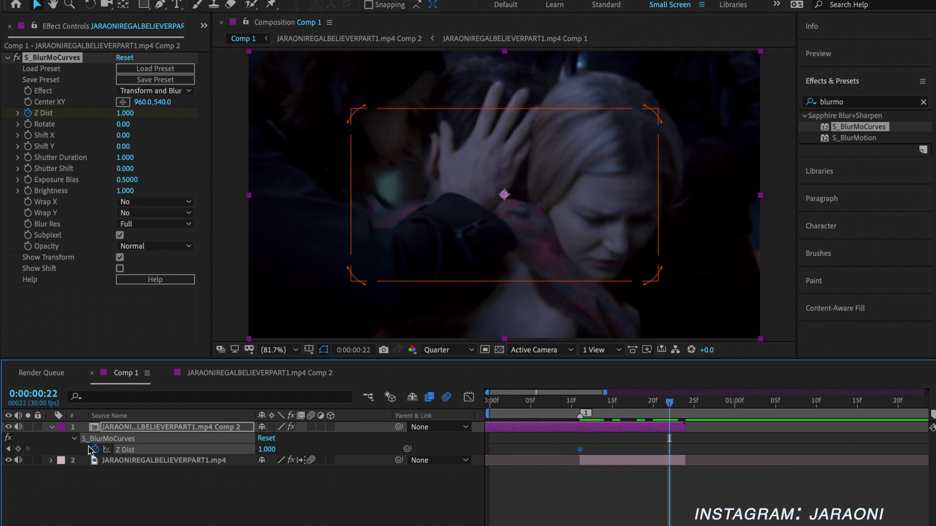
{"action": "left_click", "coordinate": [18, 449]}
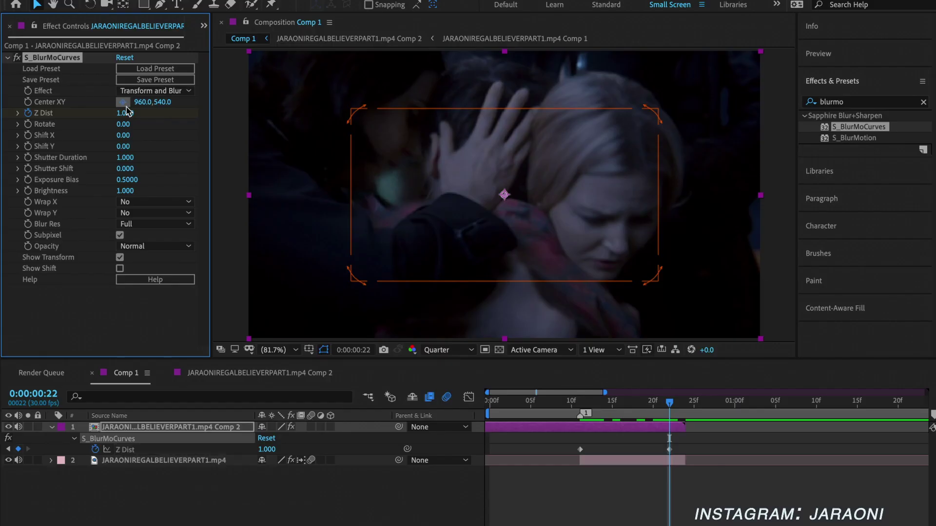
- Place the effect's Center XY at about 558.4, 497.1 in the masked gap and lower the second Z Dist keyframe nearly to zero
{"action": "left_click", "coordinate": [346, 158]}
{"action": "left_click", "coordinate": [398, 182]}
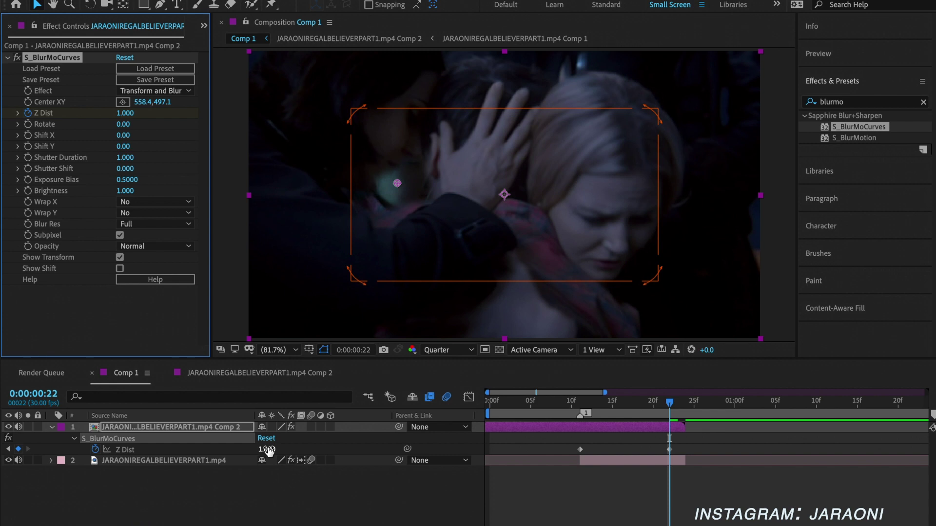
{"action": "left_click_drag", "start_coordinate": [267, 449], "coordinate": [209, 450]}
{"action": "left_click_drag", "start_coordinate": [644, 401], "coordinate": [672, 420]}
- Apply Easy Ease to both Z Dist keyframes and steepen the start of their value curve in the Graph Editor
{"action": "left_click_drag", "start_coordinate": [691, 461], "coordinate": [566, 449]}
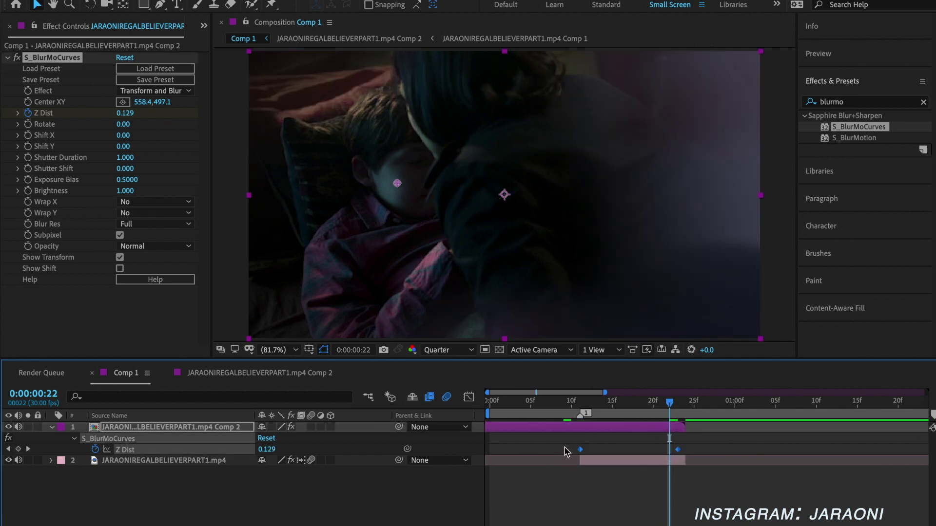
{"action": "key", "text": "F9"}
{"action": "left_click", "coordinate": [469, 402]}
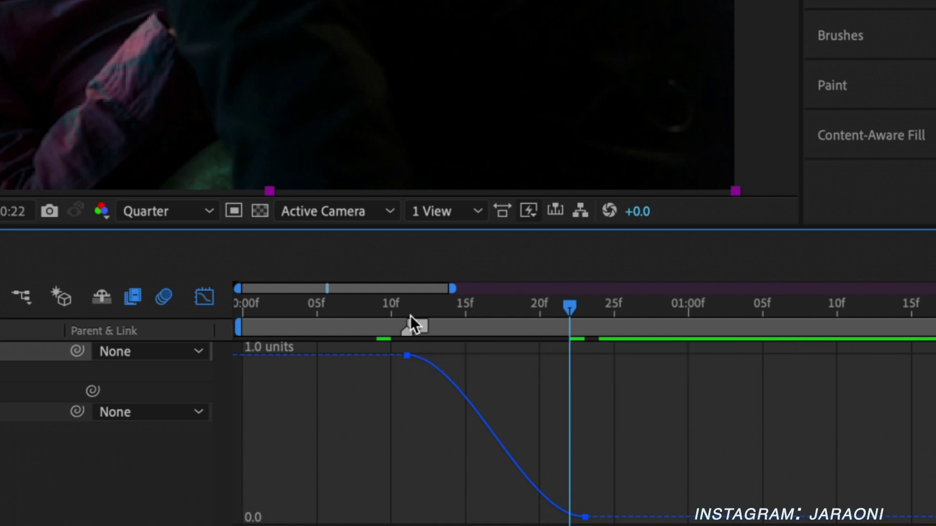
{"action": "mouse_move", "coordinate": [411, 315]}
{"action": "left_mouse_down"}
{"action": "mouse_move", "coordinate": [420, 308]}
{"action": "mouse_move", "coordinate": [525, 326]}
{"action": "mouse_move", "coordinate": [426, 315]}
{"action": "left_mouse_up"}
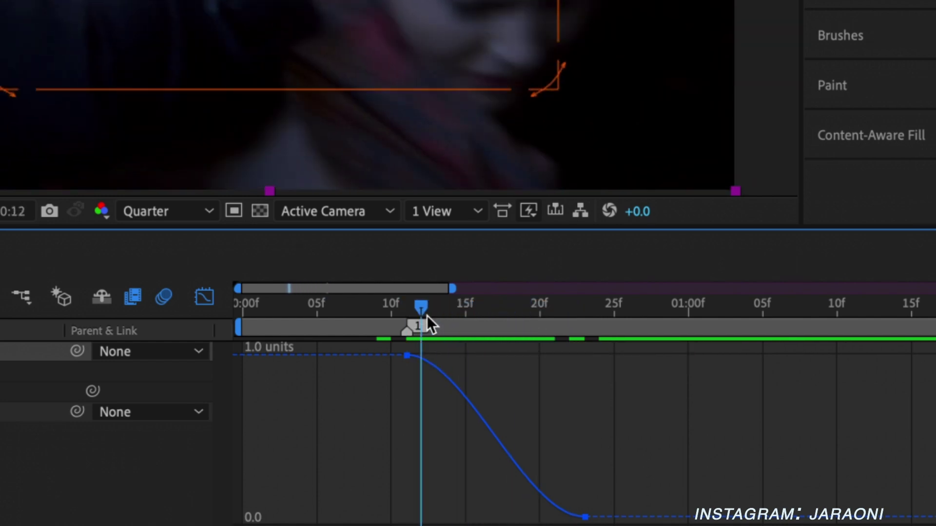
{"action": "left_click", "coordinate": [408, 355]}
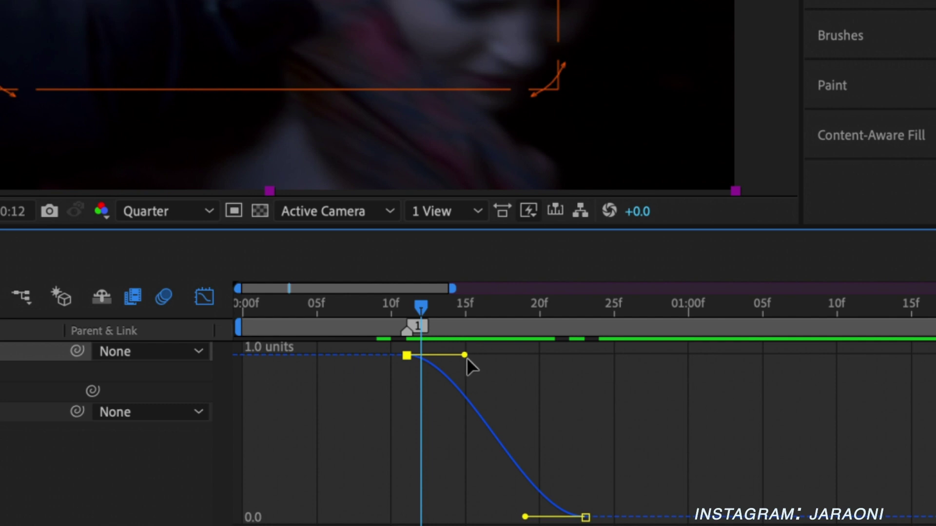
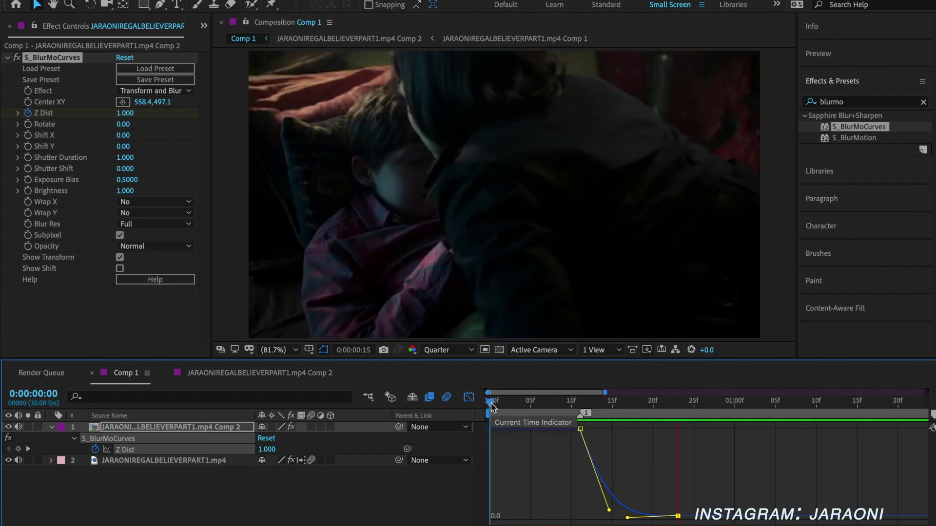
- Shorten the outgoing handle of the first Z Dist keyframe at frame 11 to refine the curve's initial drop
{"action": "left_click_drag", "start_coordinate": [491, 406], "coordinate": [579, 410]}
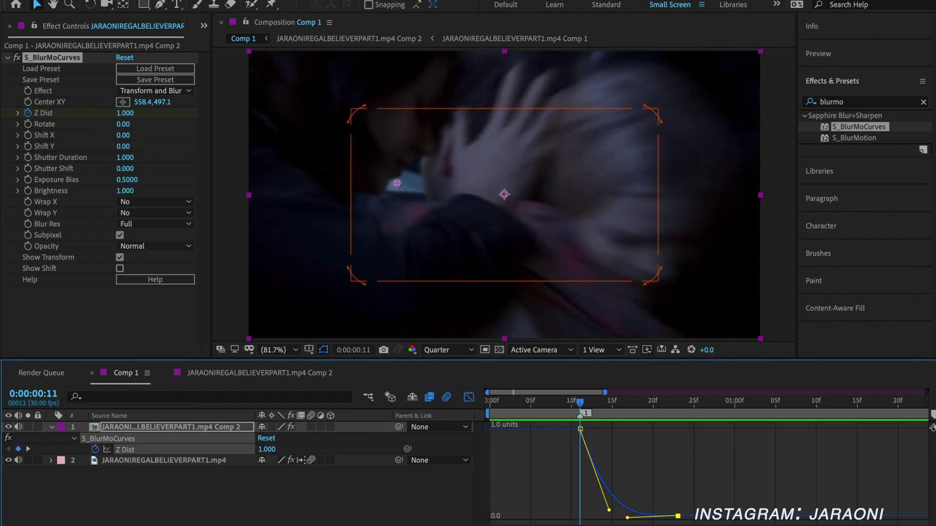
{"action": "scroll", "coordinate": [626, 508], "scroll_direction": "up", "scroll_amount": 2}
{"action": "mouse_move", "coordinate": [639, 512]}
{"action": "left_mouse_down"}
{"action": "mouse_move", "coordinate": [603, 495]}
{"action": "mouse_move", "coordinate": [625, 509]}
{"action": "left_mouse_up"}
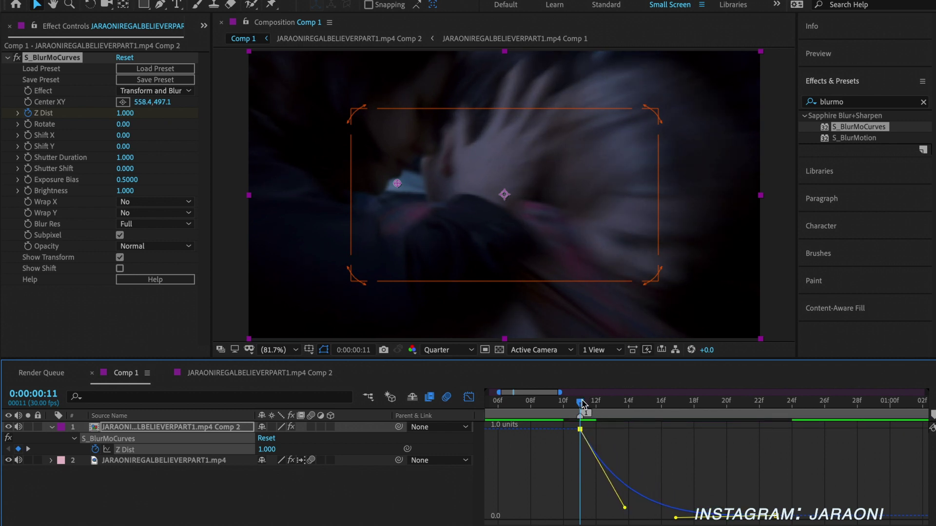
- Close the Graph Editor and preview the blurred zoom transition from the start of Comp 1
{"action": "left_click", "coordinate": [468, 397]}
{"action": "key", "text": "space"}
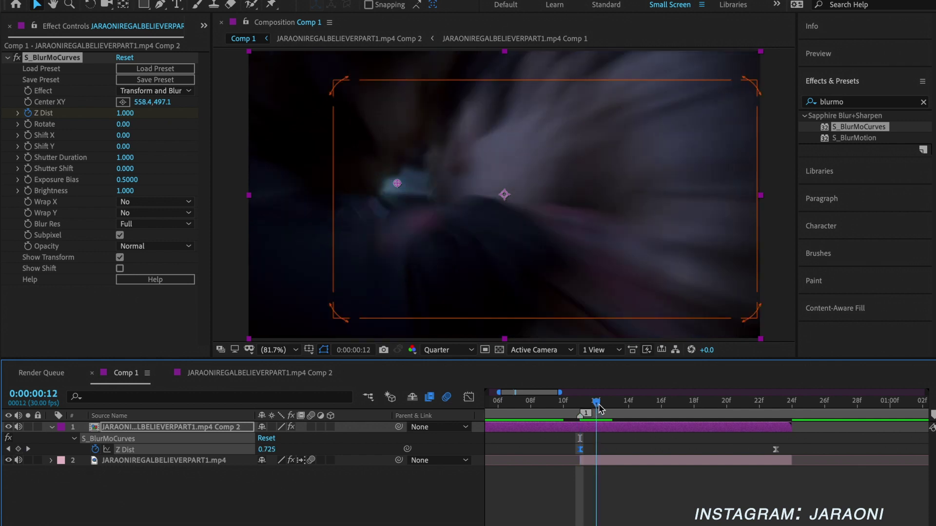
{"action": "key", "text": "space"}
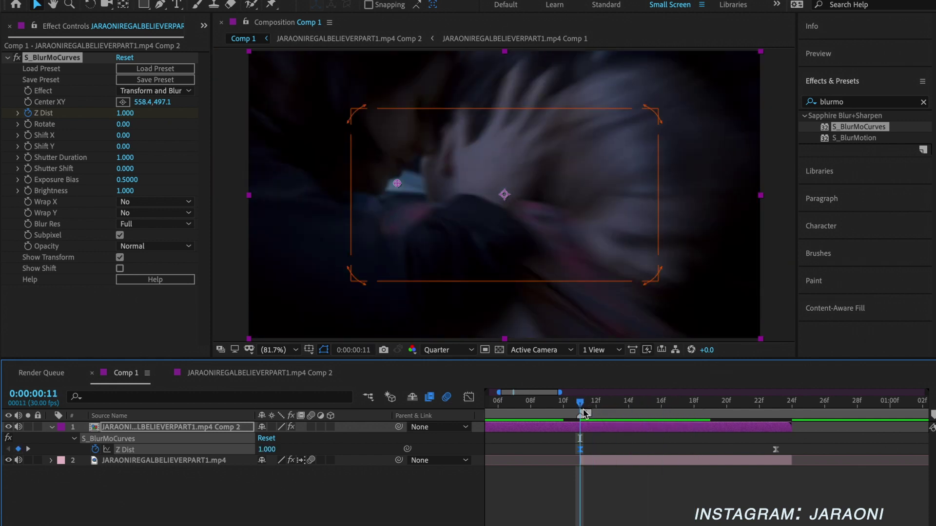
{"action": "key", "text": "Home"}
{"action": "key", "text": "space"}
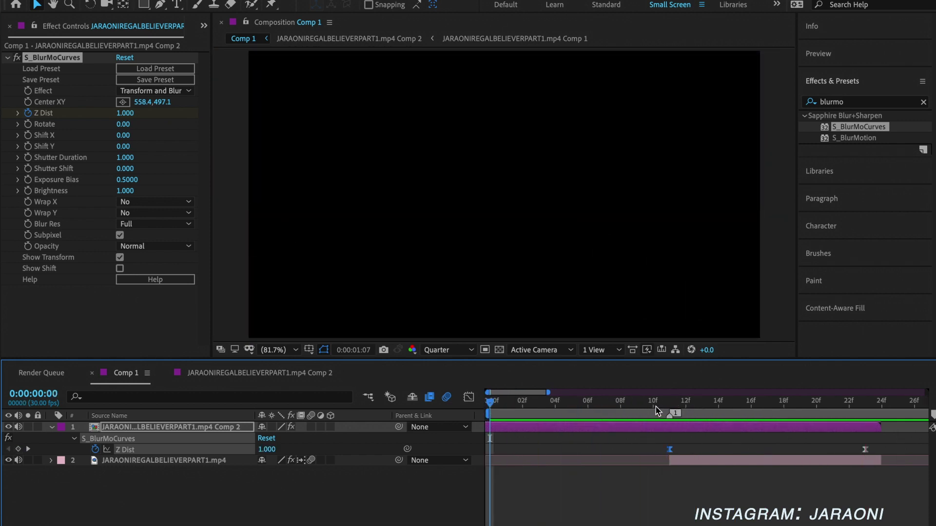
- Pre-compose the second clip's layer beneath the masked composition, with the time indicator at frame 11
{"action": "mouse_move", "coordinate": [657, 411]}
{"action": "left_mouse_down"}
{"action": "mouse_move", "coordinate": [731, 410]}
{"action": "mouse_move", "coordinate": [683, 412]}
{"action": "mouse_move", "coordinate": [671, 422]}
{"action": "left_mouse_up"}
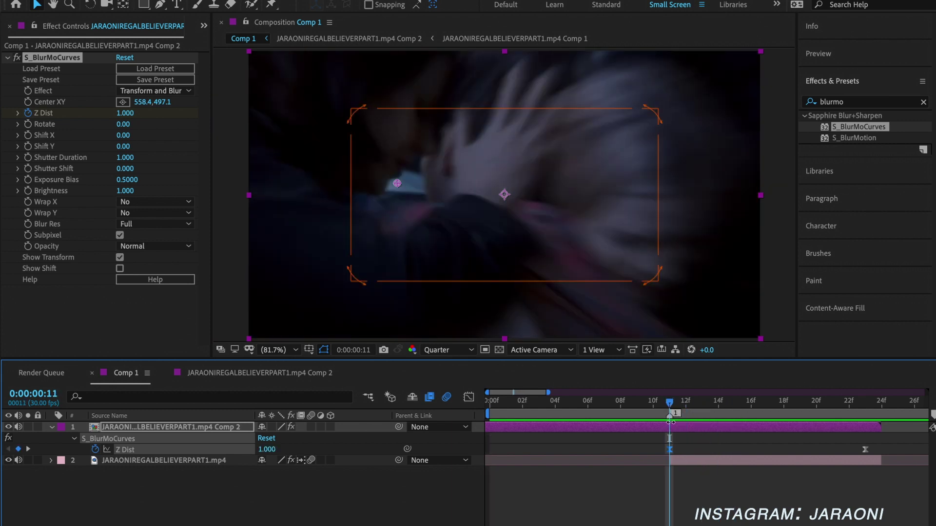
{"action": "left_click", "coordinate": [686, 461]}
{"action": "right_click", "coordinate": [687, 465]}
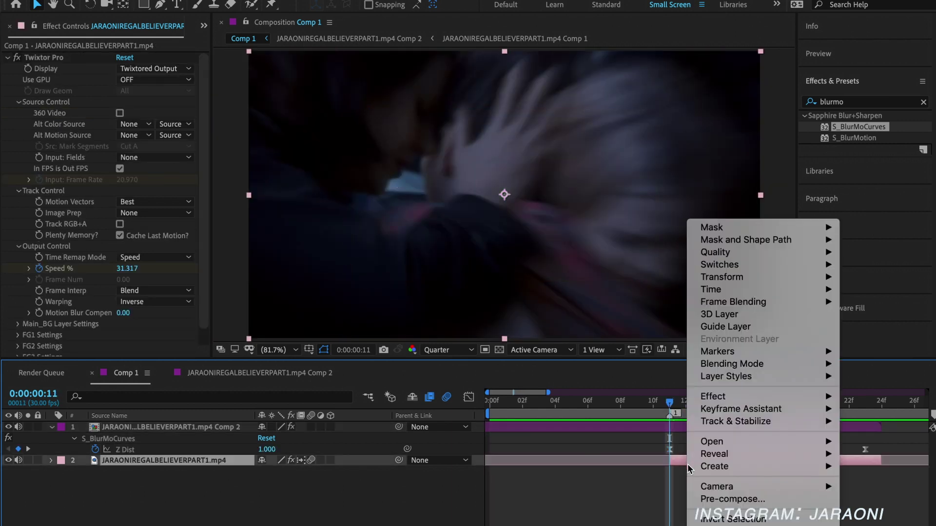
{"action": "left_click", "coordinate": [721, 497]}
{"action": "left_click", "coordinate": [564, 346]}
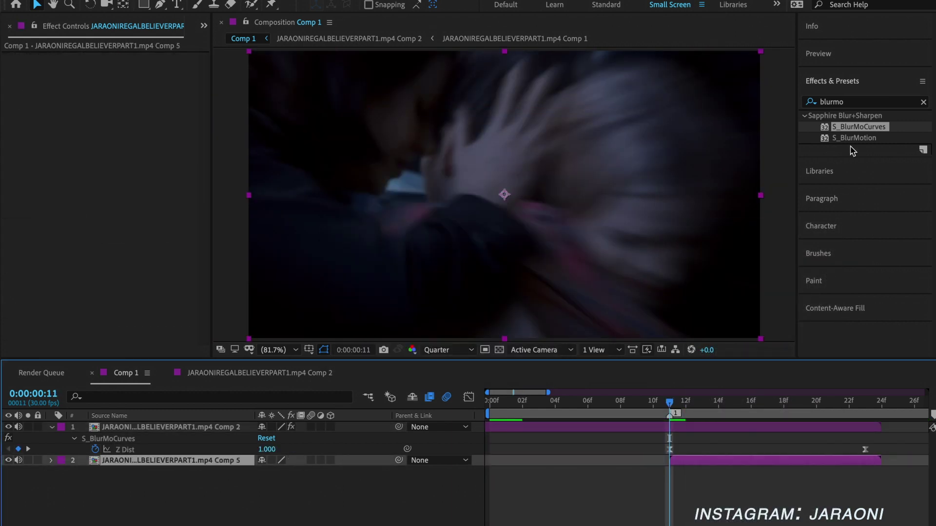
- Apply S_BlurMoCurves to the pre-composed lower layer and add Z Dist keyframes of 1.000 at frames 11 and 23
{"action": "left_click_drag", "start_coordinate": [856, 127], "coordinate": [722, 457]}
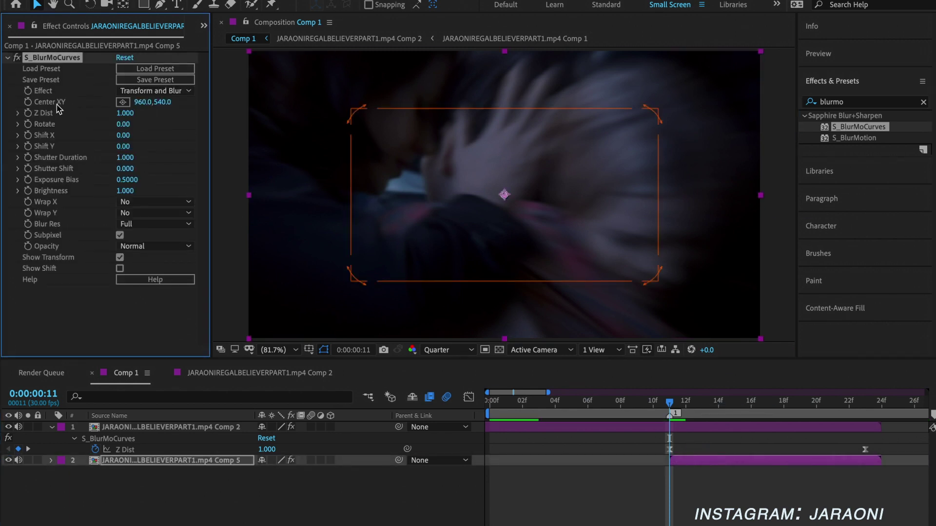
{"action": "key", "text": "u"}
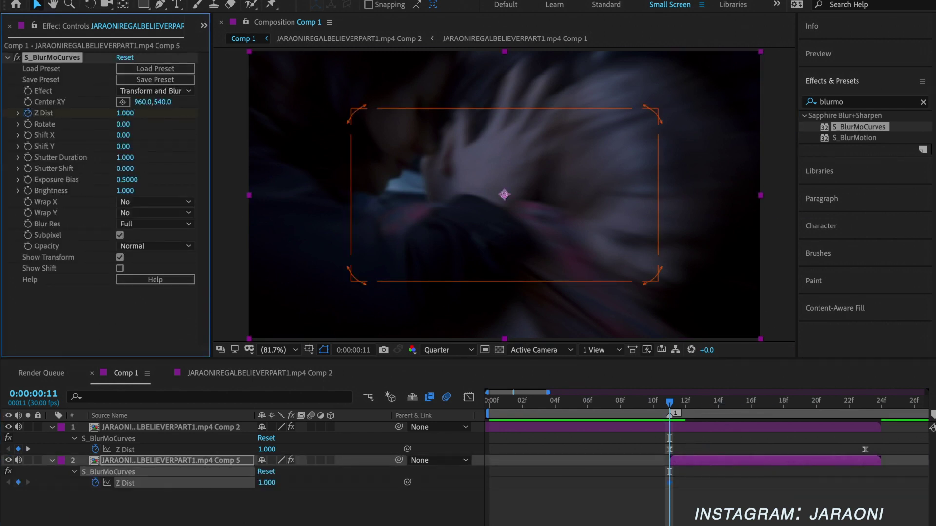
{"action": "left_click_drag", "start_coordinate": [671, 405], "coordinate": [867, 415]}
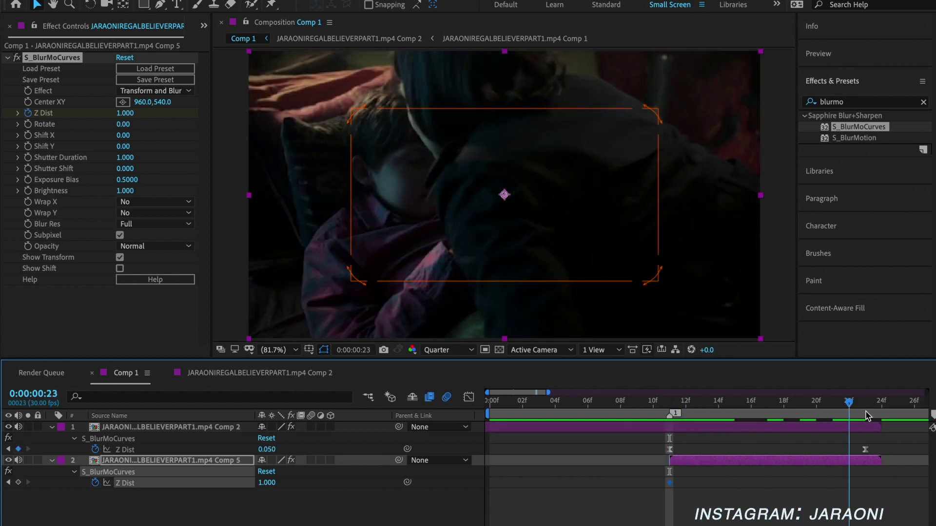
{"action": "left_click", "coordinate": [8, 482]}
- Set the lower layer's S_BlurMoCurves Center XY to 558, 497, referring to the upper layer's center values
{"action": "left_click", "coordinate": [658, 429]}
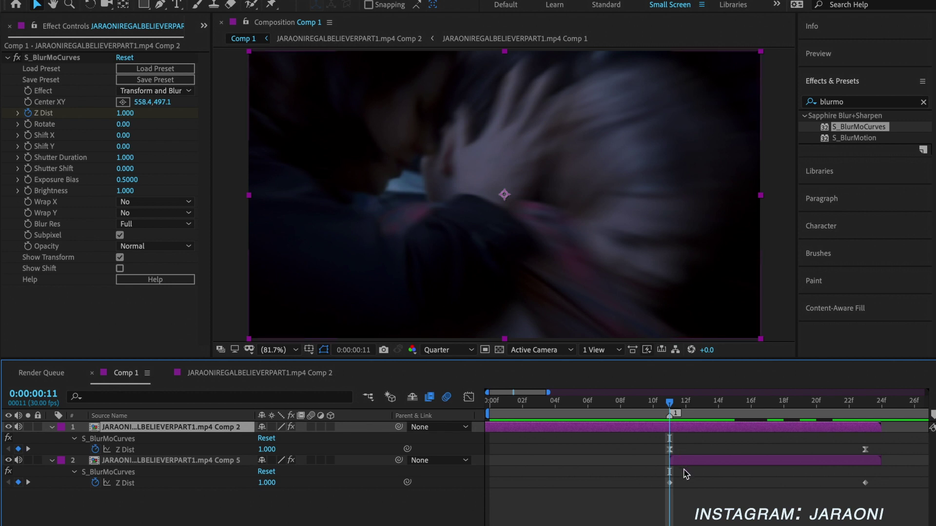
{"action": "left_click", "coordinate": [796, 467]}
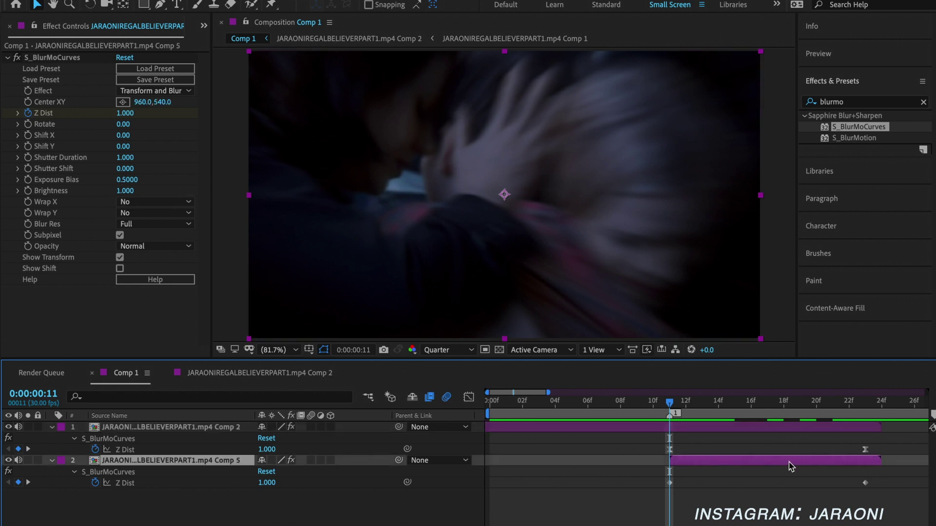
{"action": "left_click", "coordinate": [145, 103]}
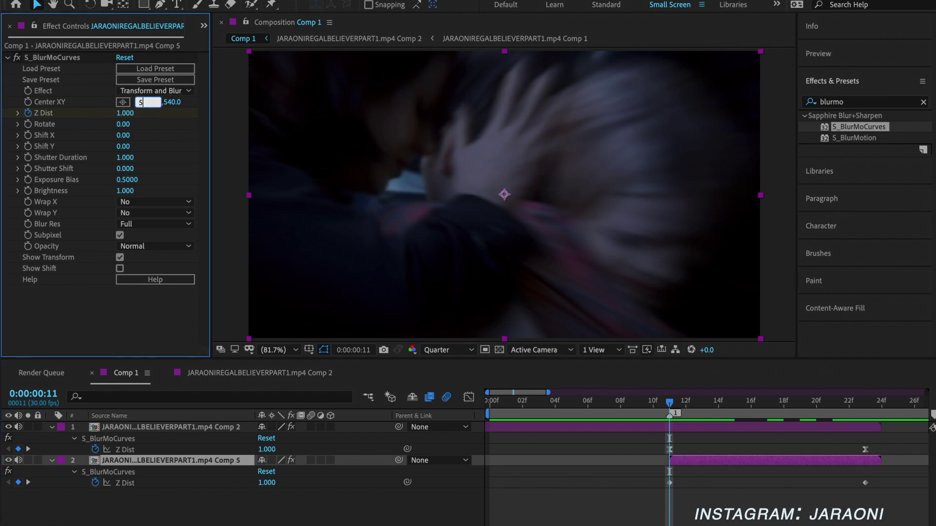
{"action": "type", "text": "558"}
{"action": "key", "text": "Return"}
{"action": "left_click", "coordinate": [716, 428]}
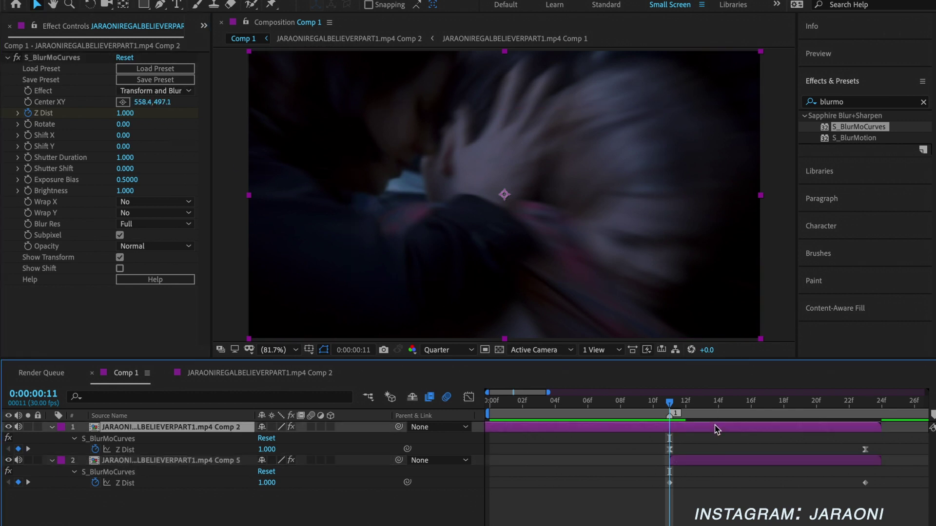
{"action": "left_click", "coordinate": [714, 467]}
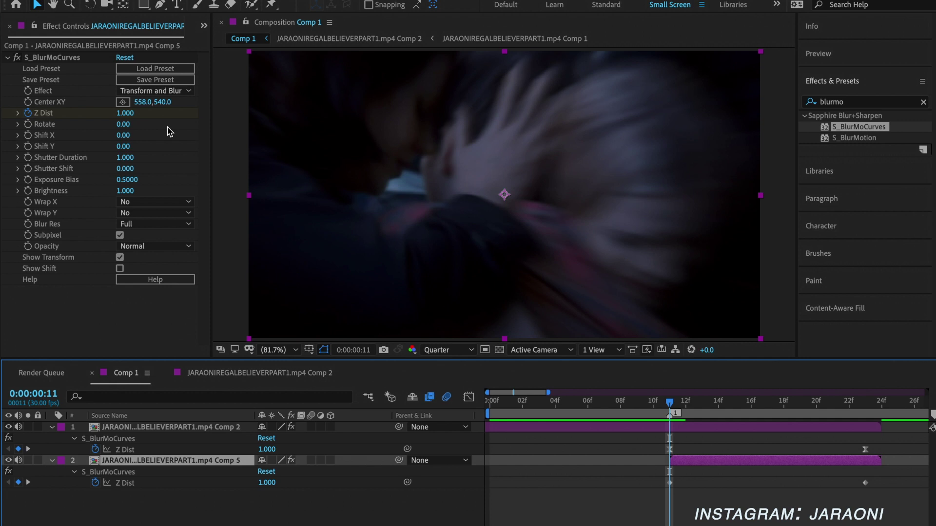
{"action": "left_click", "coordinate": [159, 104]}
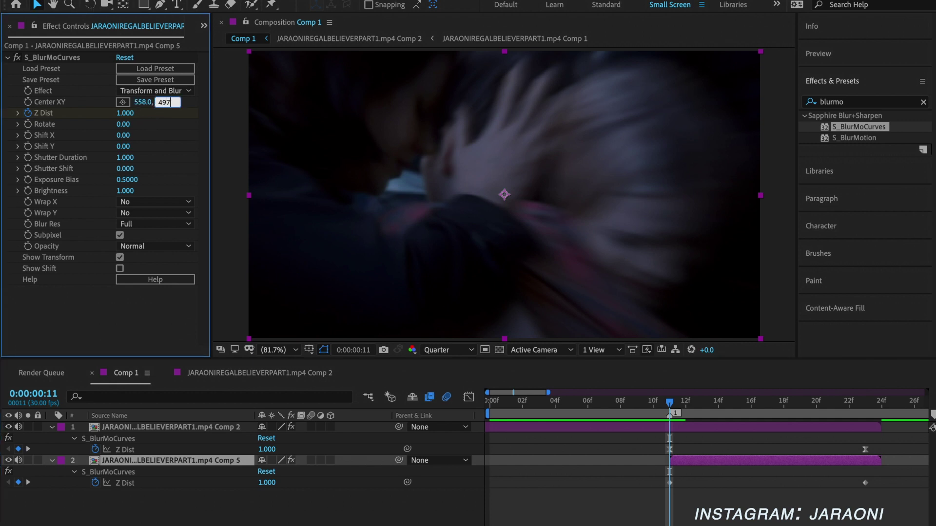
{"action": "key", "text": "Return"}
{"action": "left_click", "coordinate": [523, 481]}
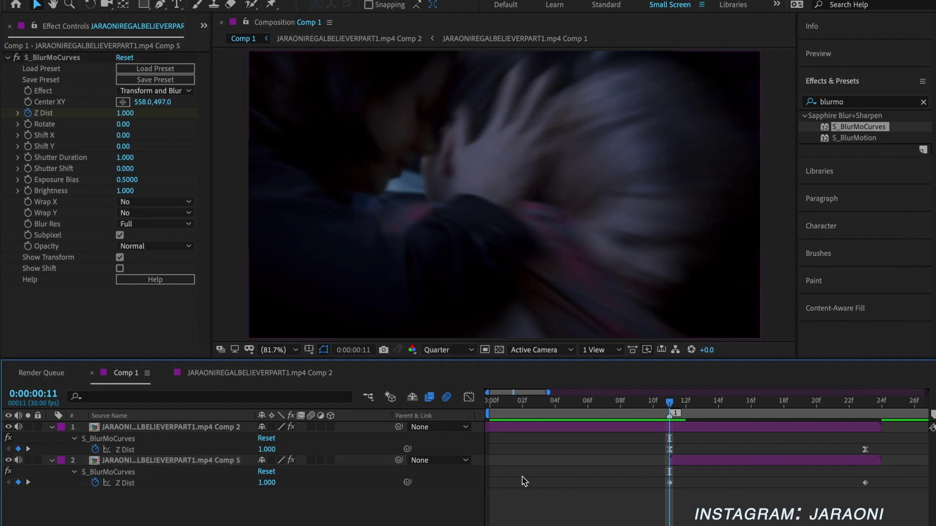
- Set the lower layer's Z Dist keyframe at frame 11 to 2 and apply Easy Ease to both of its keyframes
{"action": "left_click", "coordinate": [670, 483]}
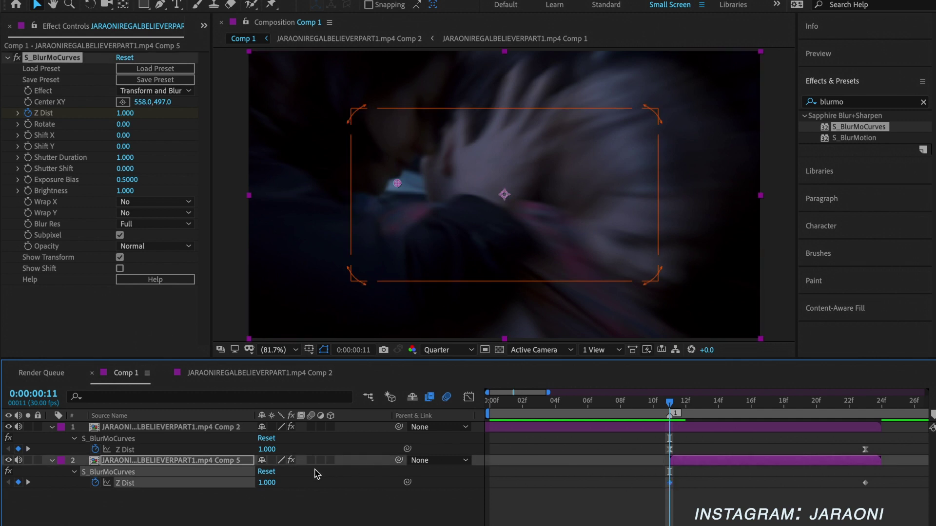
{"action": "left_click_drag", "start_coordinate": [267, 483], "coordinate": [295, 484]}
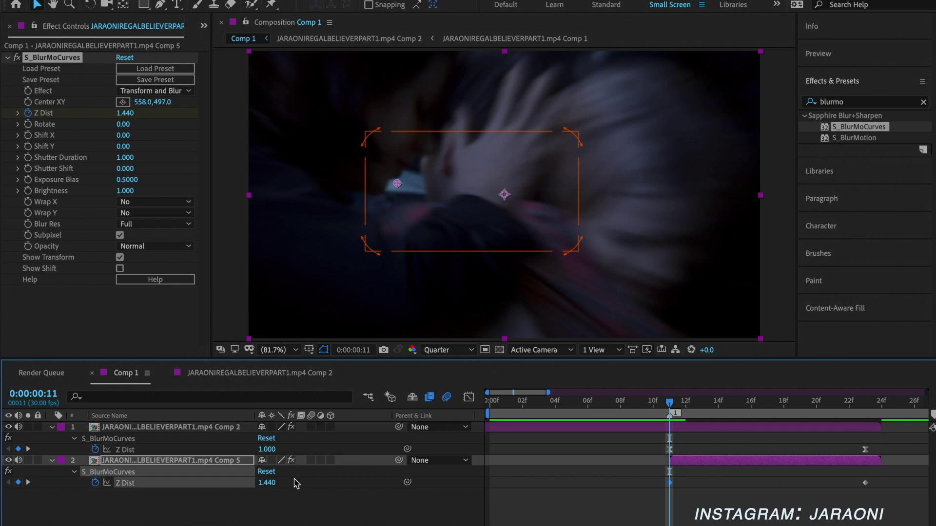
{"action": "mouse_move", "coordinate": [265, 481]}
{"action": "left_mouse_down"}
{"action": "mouse_move", "coordinate": [296, 479]}
{"action": "mouse_move", "coordinate": [271, 486]}
{"action": "left_mouse_up"}
{"action": "left_click", "coordinate": [270, 484]}
{"action": "type", "text": "2"}
{"action": "key", "text": "Return"}
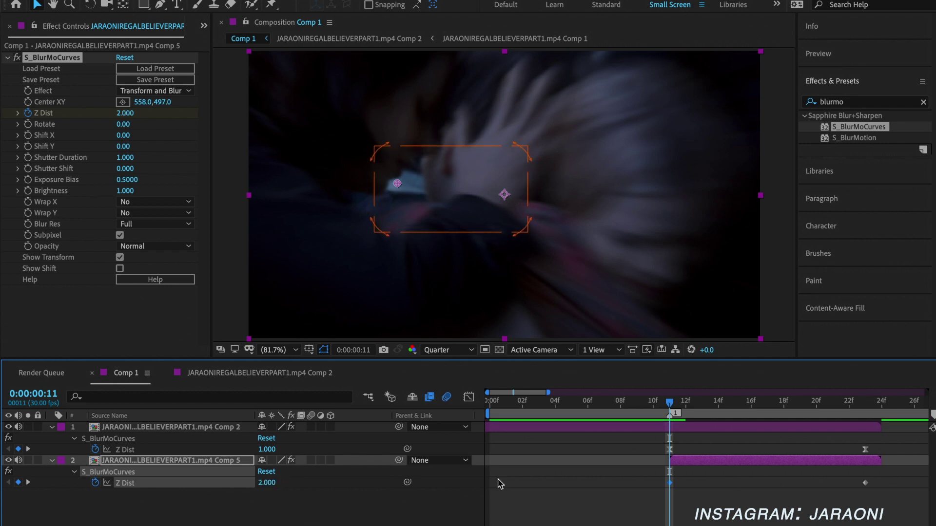
{"action": "left_click_drag", "start_coordinate": [878, 496], "coordinate": [649, 482]}
{"action": "left_click", "coordinate": [468, 398]}
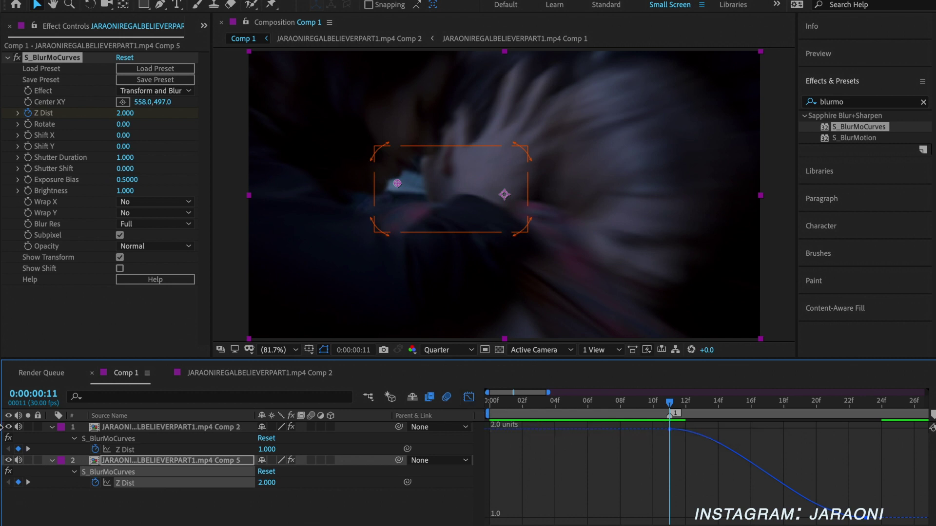
- Hide the upper layer and set both Wrap X and Wrap Y of the lower layer's effect to Reflect
{"action": "left_click", "coordinate": [8, 427]}
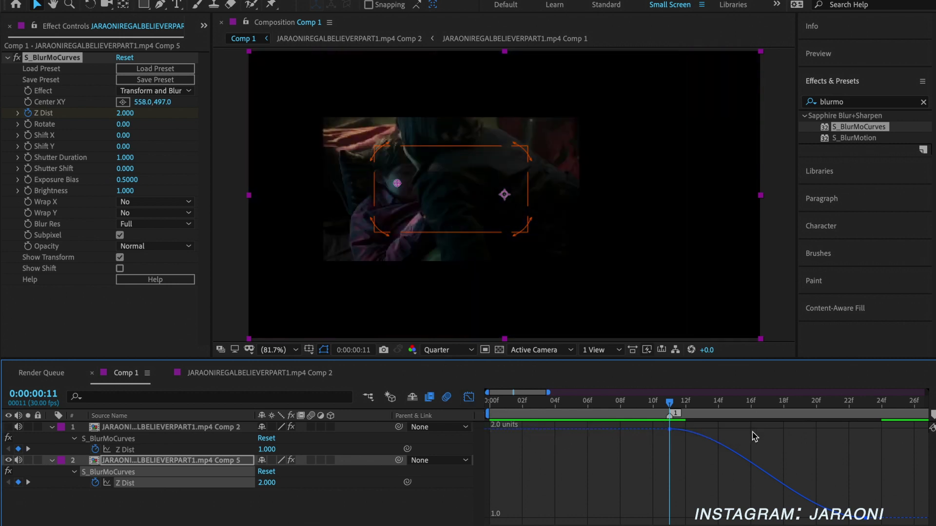
{"action": "left_click", "coordinate": [149, 213]}
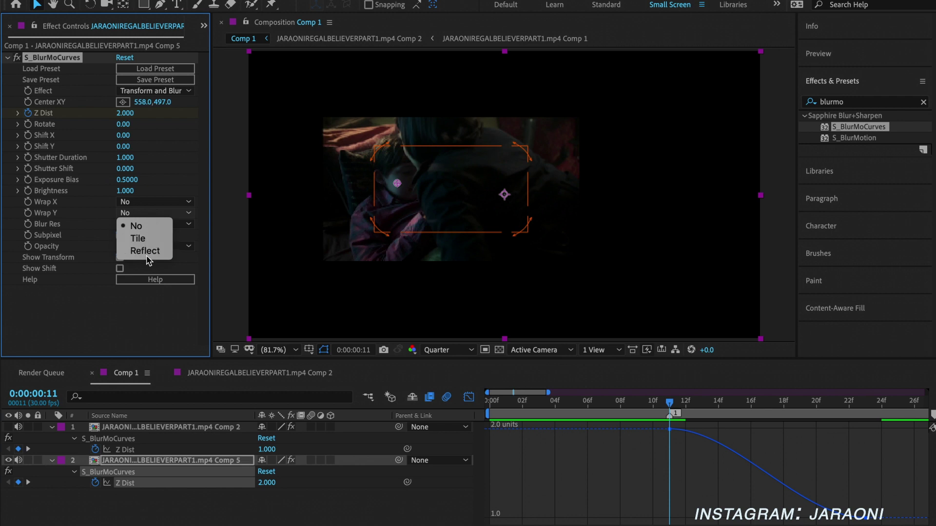
{"action": "left_click", "coordinate": [139, 251]}
{"action": "left_click", "coordinate": [149, 202]}
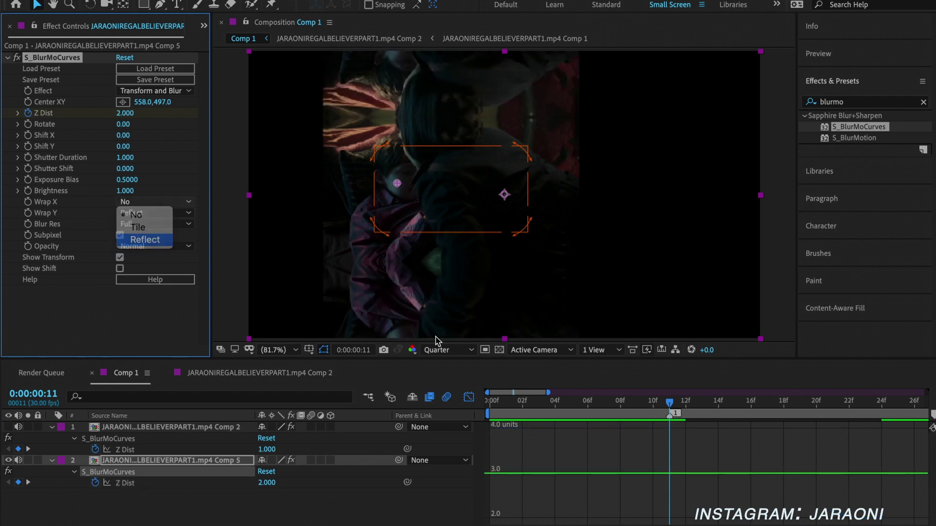
{"action": "left_click", "coordinate": [139, 239]}
- Reshape the lower layer's Z Dist value curve so it drops steeply from frame 11 and flattens toward the second keyframe
{"action": "left_click", "coordinate": [468, 397]}
{"action": "left_click", "coordinate": [670, 483]}
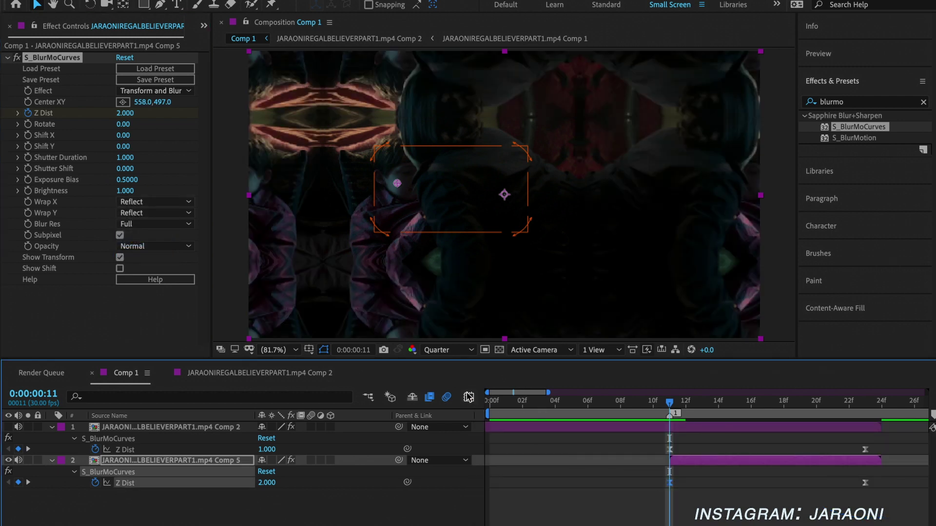
{"action": "left_click", "coordinate": [468, 397]}
{"action": "left_click_drag", "start_coordinate": [735, 430], "coordinate": [686, 513]}
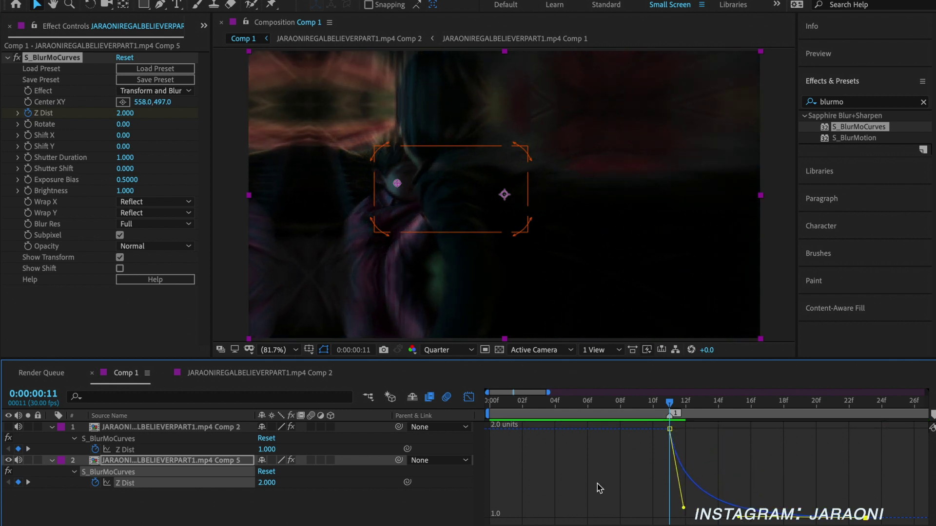
{"action": "left_click", "coordinate": [468, 397]}
- Turn on motion blur for both layers and preview the transition with the upper layer visible again
{"action": "left_click", "coordinate": [311, 460]}
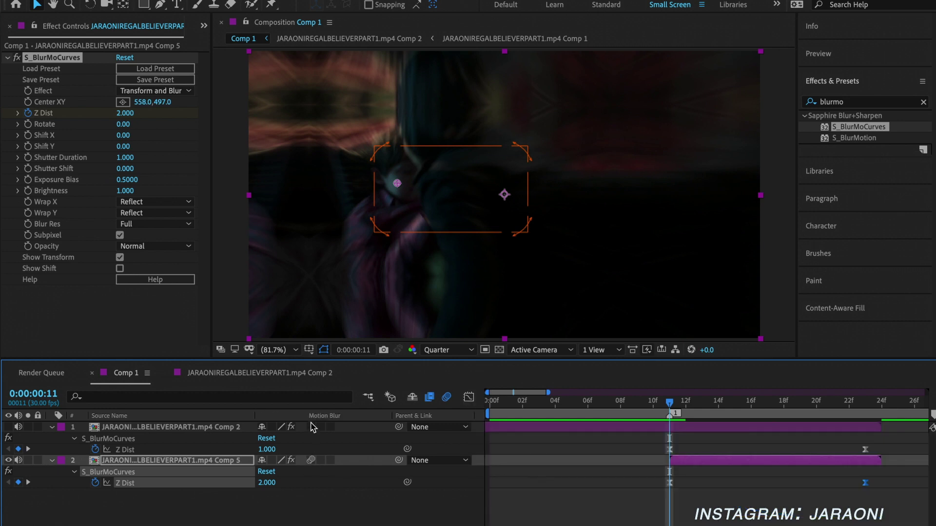
{"action": "left_click", "coordinate": [310, 427]}
{"action": "left_click", "coordinate": [52, 427]}
{"action": "left_click", "coordinate": [51, 438]}
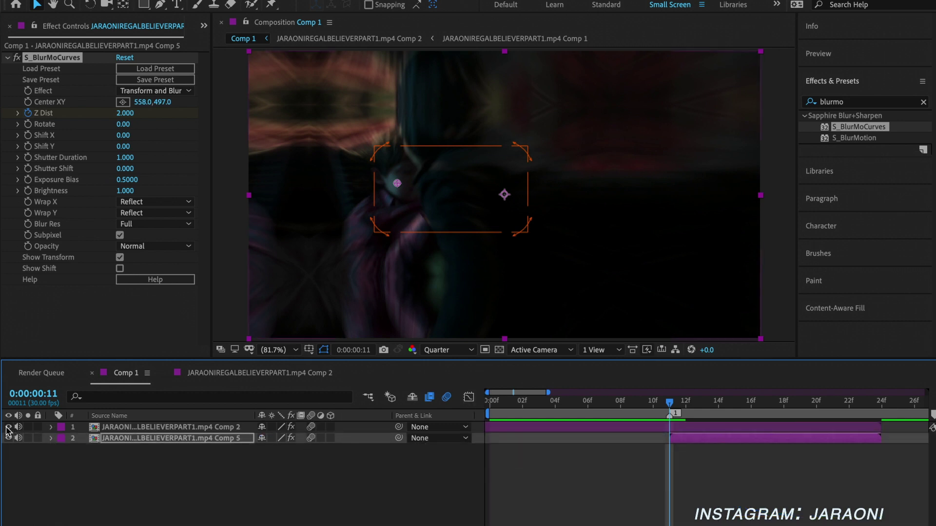
{"action": "key", "text": "space"}
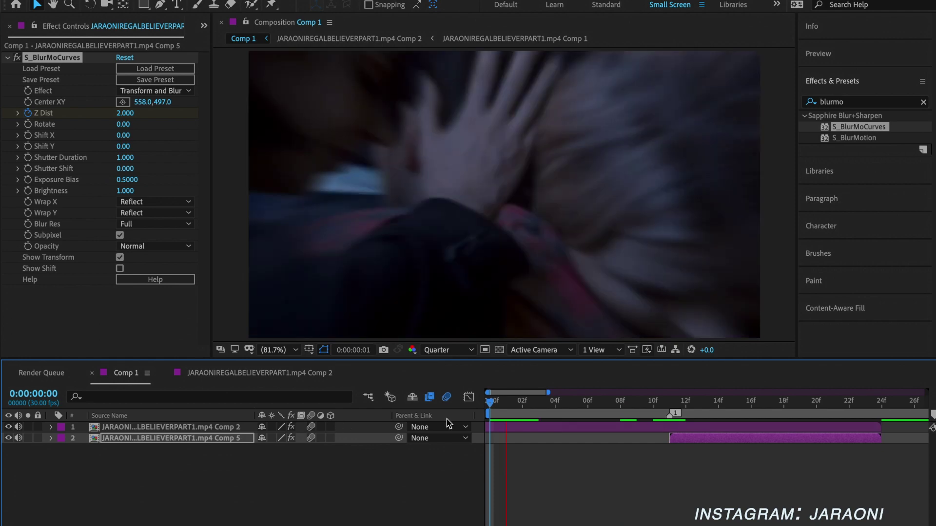
{"action": "left_click", "coordinate": [495, 408]}
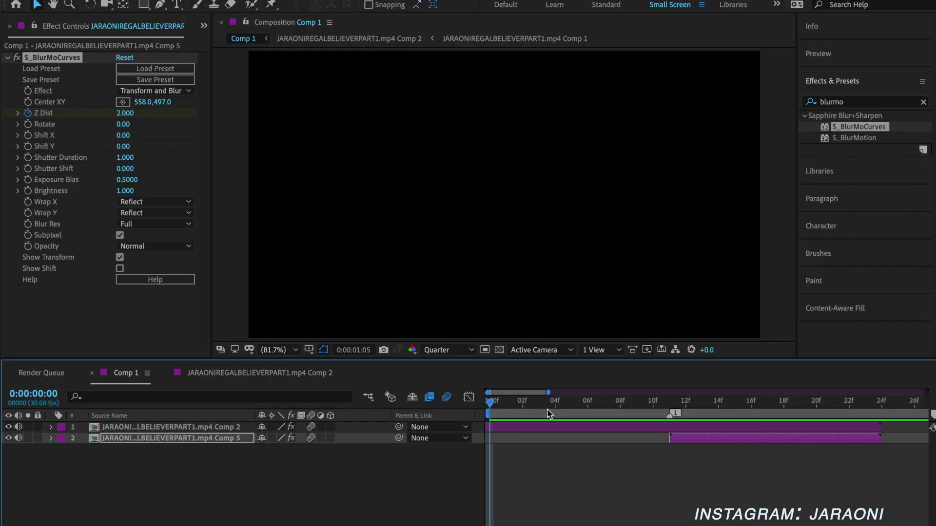
- Set the lower layer's Z Dist keyframe at frame 11 to 2.6
{"action": "left_click_drag", "start_coordinate": [550, 414], "coordinate": [673, 413]}
{"action": "key", "text": "u"}
{"action": "left_click", "coordinate": [669, 461]}
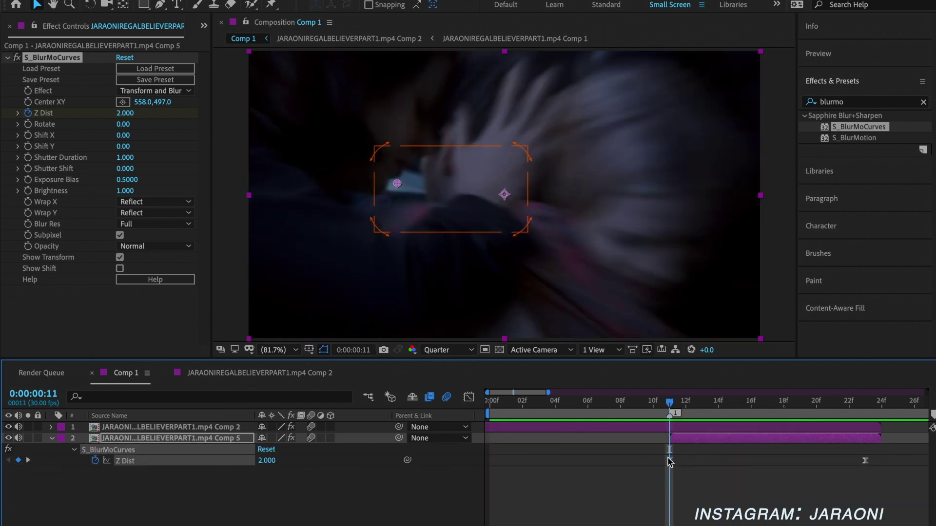
{"action": "left_click", "coordinate": [263, 461]}
{"action": "key", "text": "Return"}
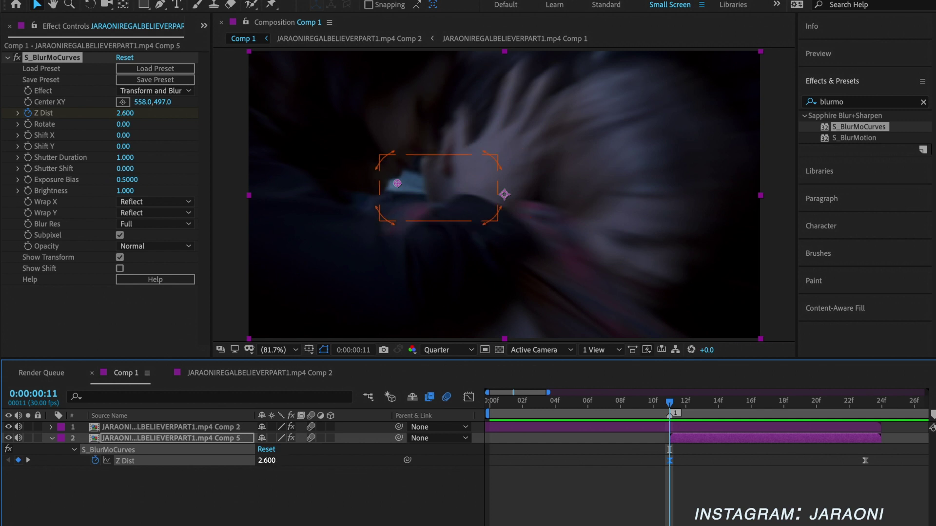
- Lengthen the outgoing handle of the lower layer's first Z Dist keyframe to about frame 14 in the Graph Editor
{"action": "left_click", "coordinate": [468, 398]}
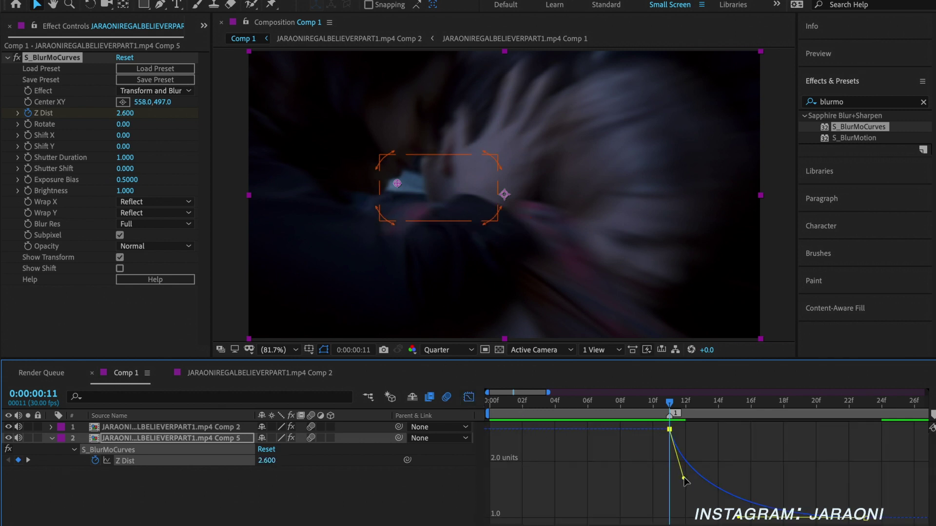
{"action": "left_click_drag", "start_coordinate": [684, 481], "coordinate": [745, 521]}
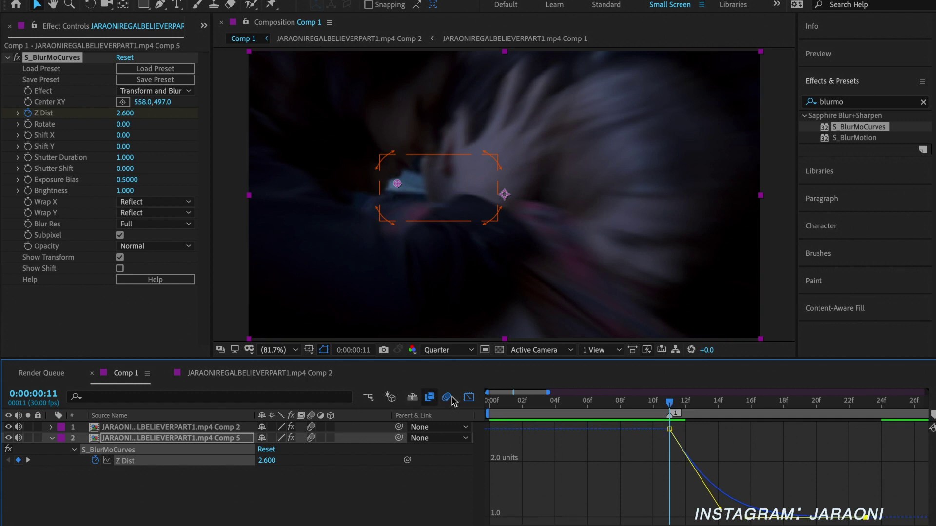
{"action": "left_click", "coordinate": [469, 397]}
- Preview the adjusted transition from the start and scrub to the cut at frame 11
{"action": "left_click", "coordinate": [555, 402]}
{"action": "key", "text": "space"}
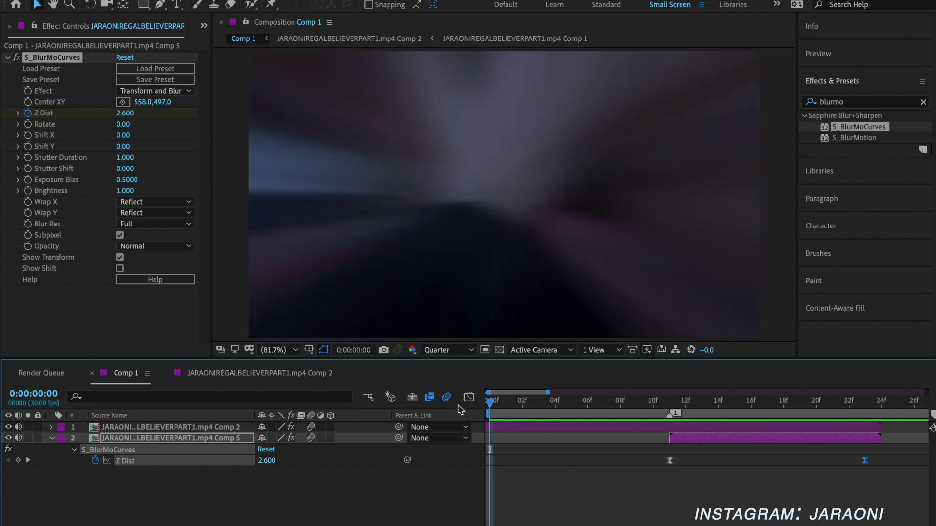
{"action": "left_click_drag", "start_coordinate": [529, 404], "coordinate": [672, 411]}
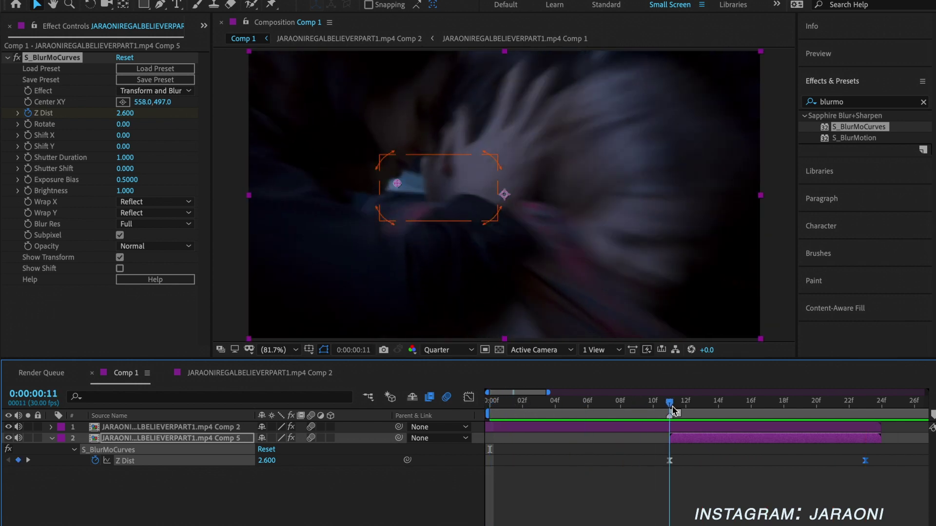
- Pre-compose both layers together and split the resulting layer at frame 11
{"action": "left_click", "coordinate": [684, 429]}
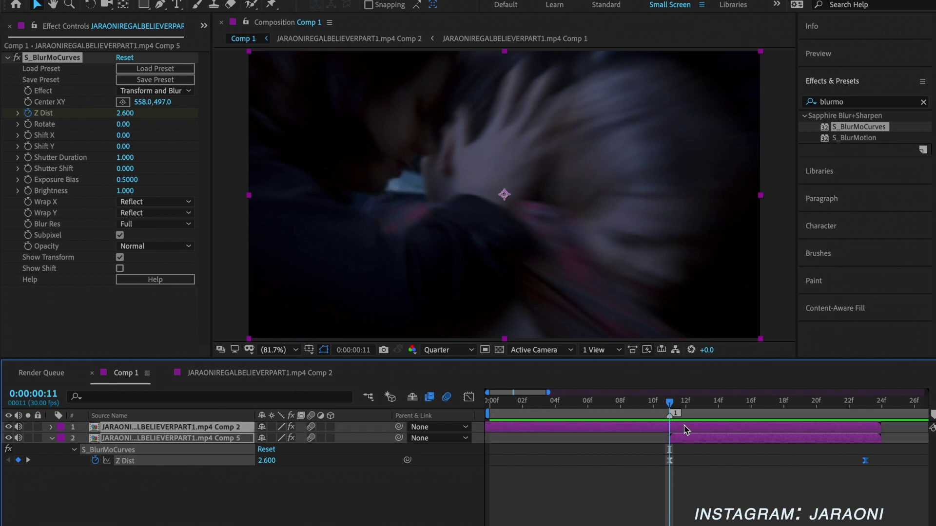
{"action": "right_click", "coordinate": [701, 429]}
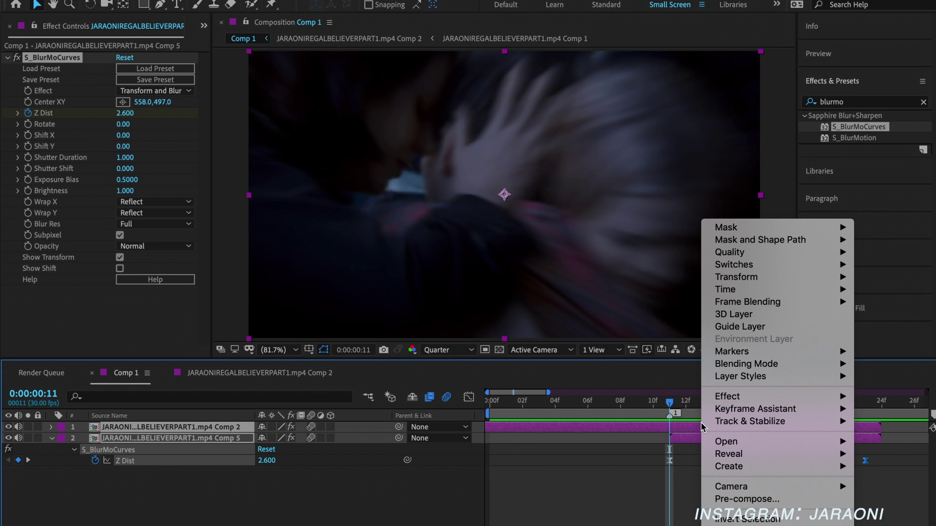
{"action": "left_click", "coordinate": [731, 502]}
{"action": "left_click", "coordinate": [563, 347]}
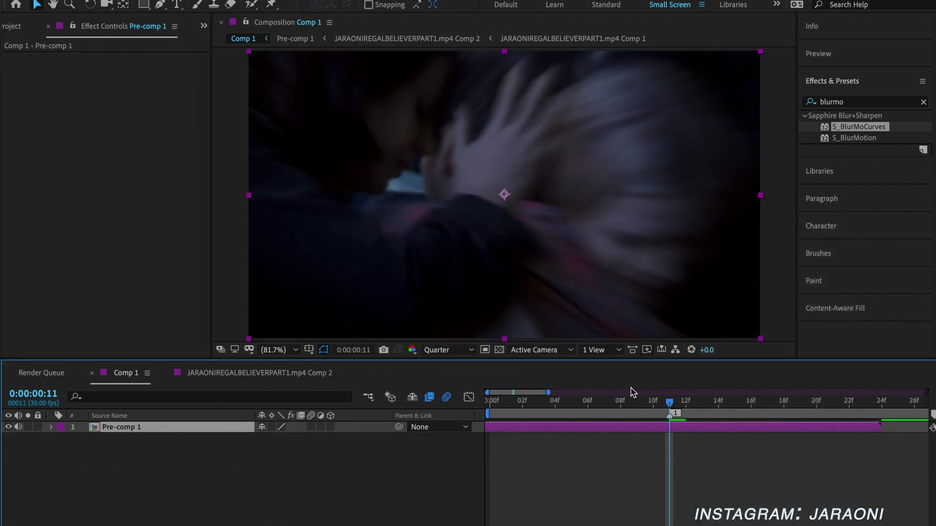
{"action": "key", "text": "ctrl+shift+d"}
- Animate the Opacity of the first split segment from 100% at frame 3 to 24% at frame 10
{"action": "left_click", "coordinate": [653, 402]}
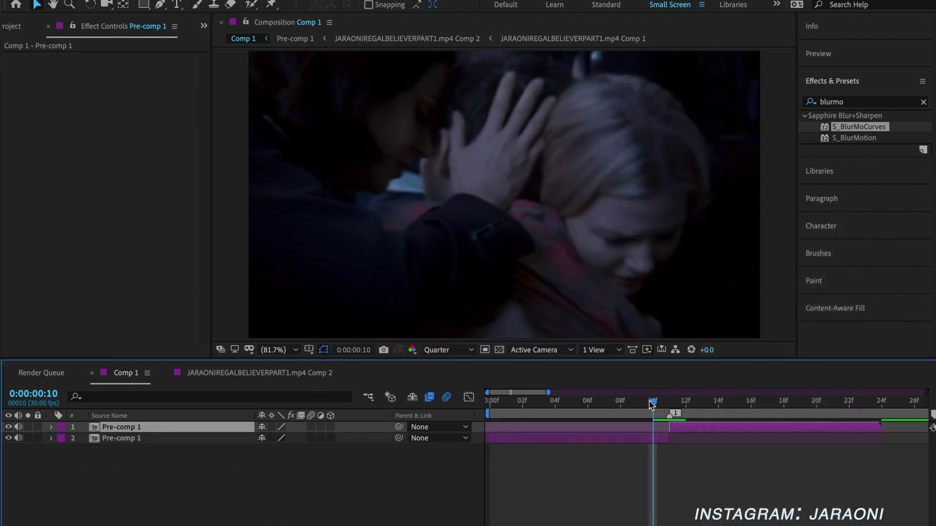
{"action": "left_click", "coordinate": [655, 451]}
{"action": "left_click", "coordinate": [654, 438]}
{"action": "key", "text": "t"}
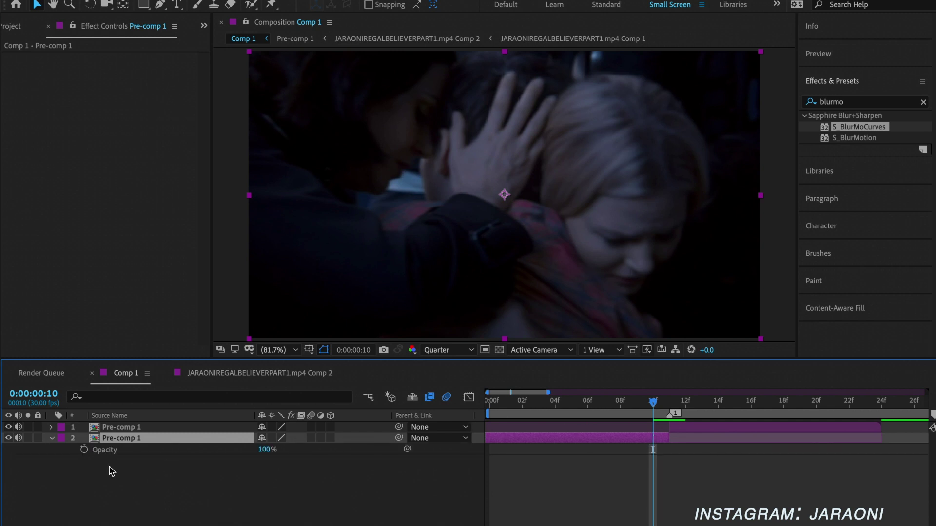
{"action": "left_click", "coordinate": [84, 449]}
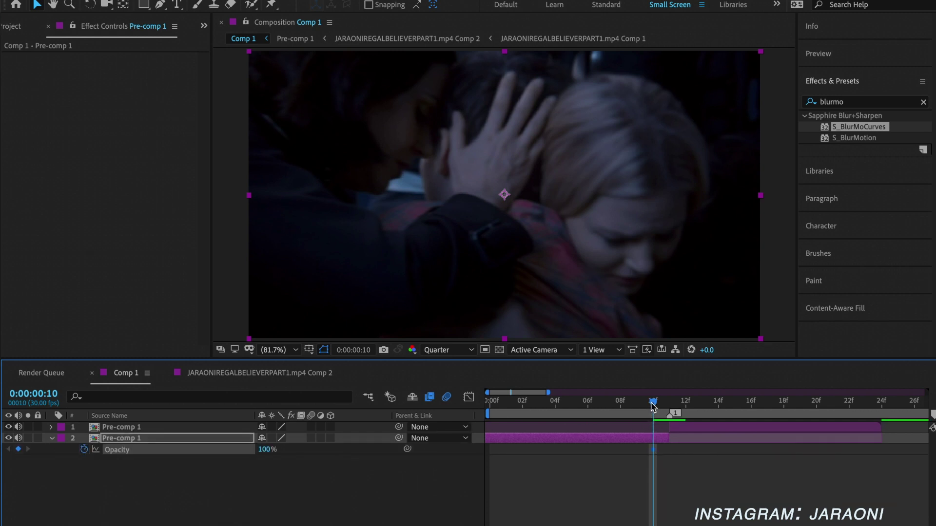
{"action": "left_click_drag", "start_coordinate": [652, 403], "coordinate": [538, 403]}
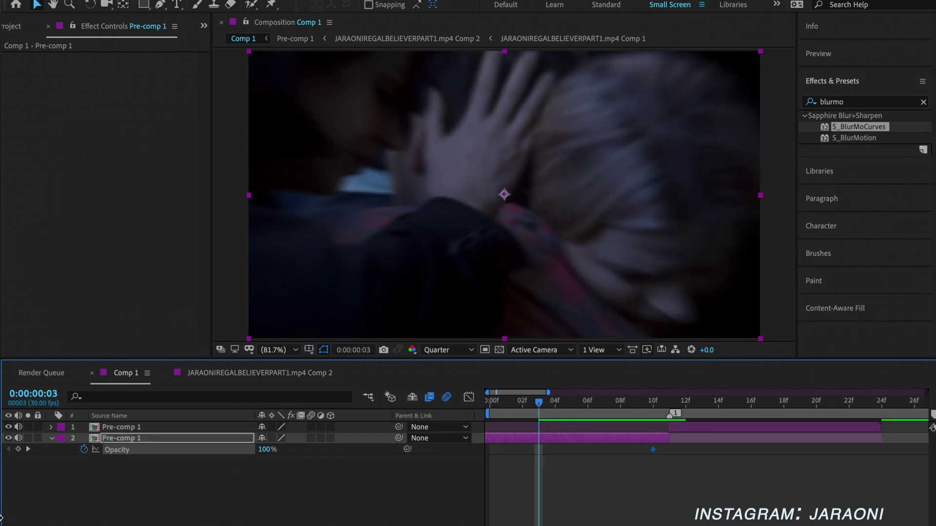
{"action": "left_click", "coordinate": [18, 449]}
{"action": "left_click", "coordinate": [28, 449]}
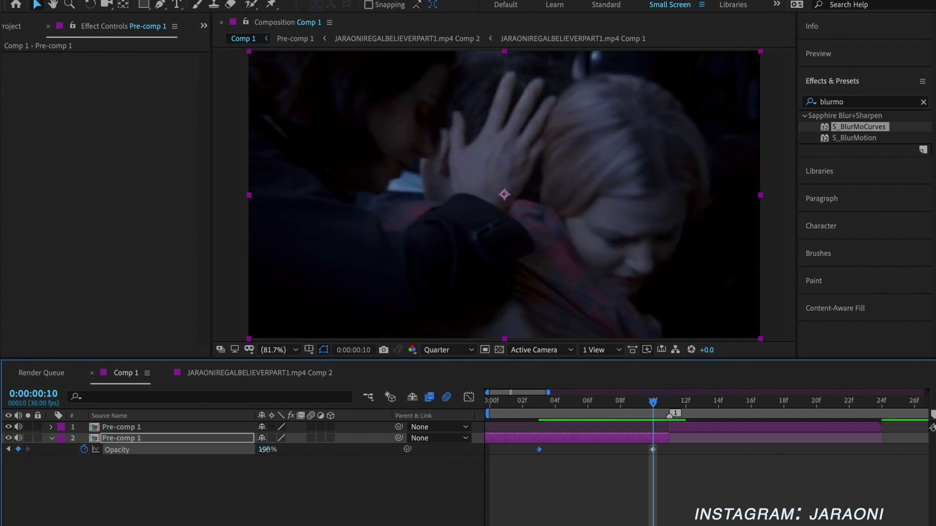
{"action": "left_click_drag", "start_coordinate": [264, 449], "coordinate": [211, 448]}
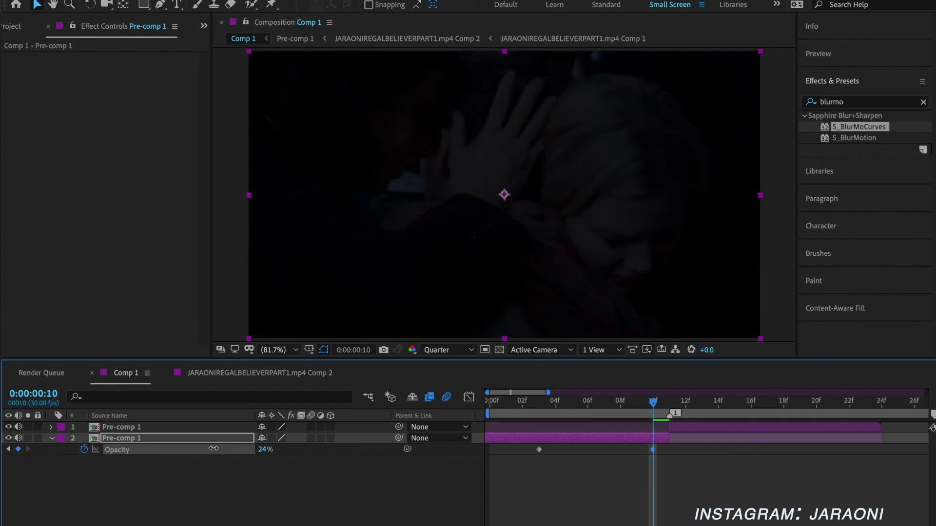
- Apply the Brightness & Contrast effect to the second split segment, which starts at frame 11
{"action": "left_click_drag", "start_coordinate": [652, 403], "coordinate": [670, 402]}
{"action": "left_click", "coordinate": [680, 430]}
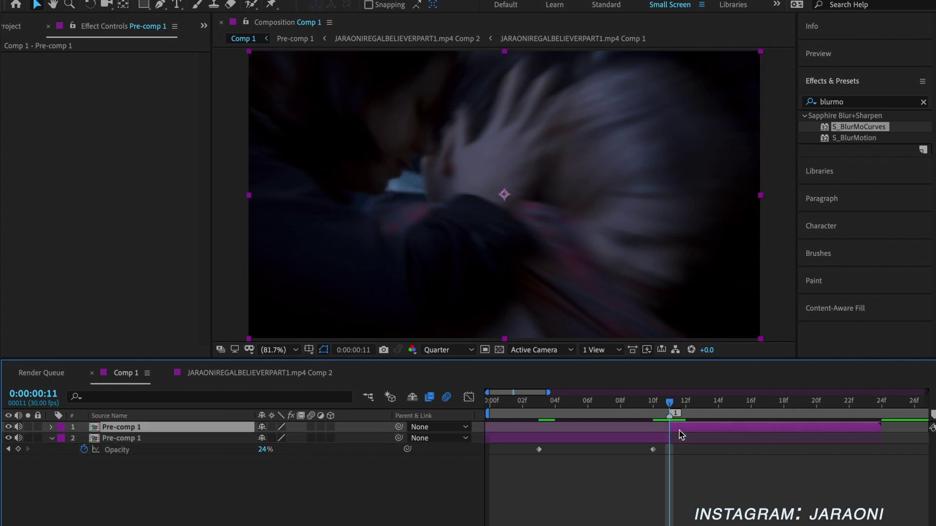
{"action": "left_click", "coordinate": [859, 100]}
{"action": "type", "text": "b"}
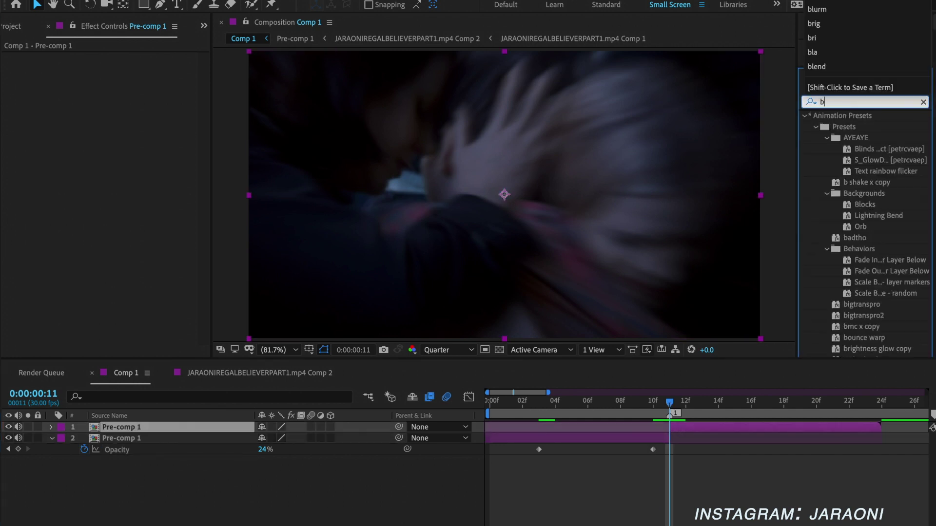
{"action": "type", "text": "rig"}
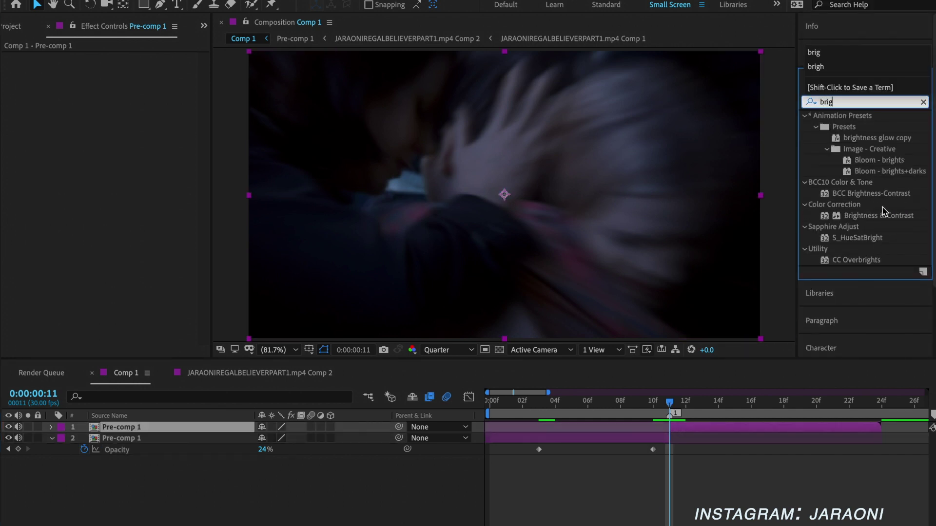
{"action": "left_click_drag", "start_coordinate": [888, 223], "coordinate": [759, 430]}
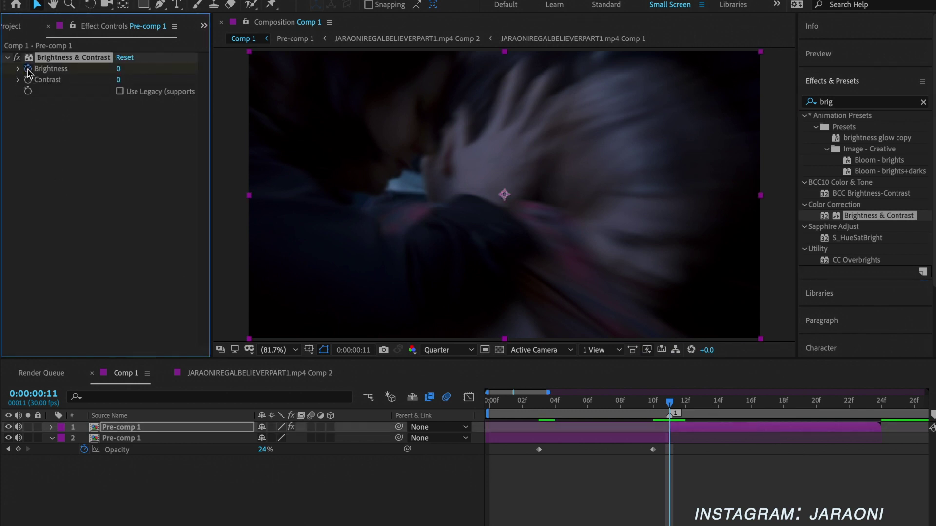
- Keyframe the second segment's Brightness from 150 at frame 11 down to 0 at frame 20
{"action": "key", "text": "u"}
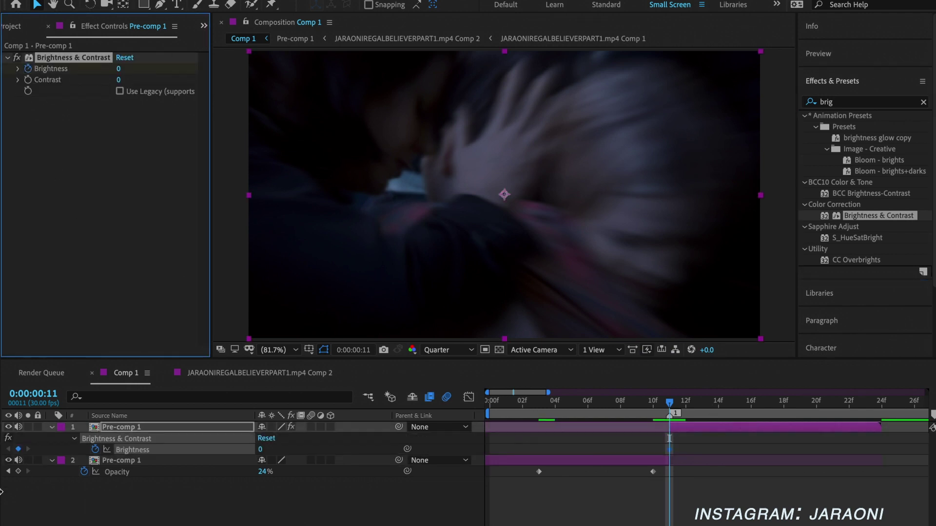
{"action": "left_click", "coordinate": [816, 404]}
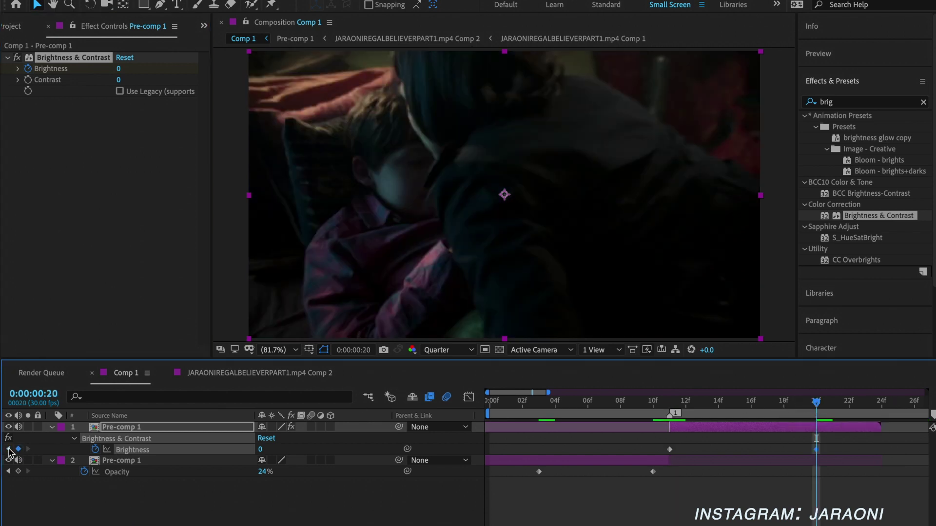
{"action": "left_click", "coordinate": [9, 449]}
{"action": "left_click_drag", "start_coordinate": [259, 450], "coordinate": [352, 436]}
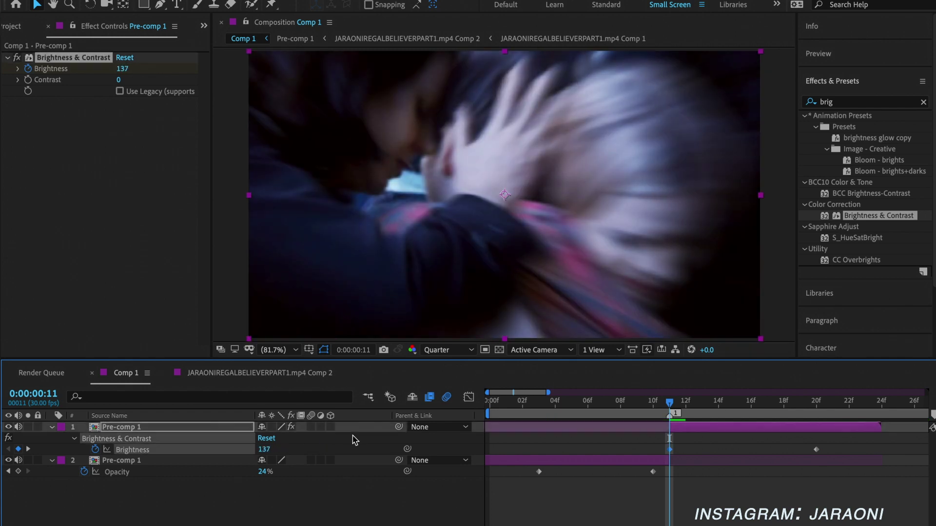
{"action": "left_click", "coordinate": [263, 450]}
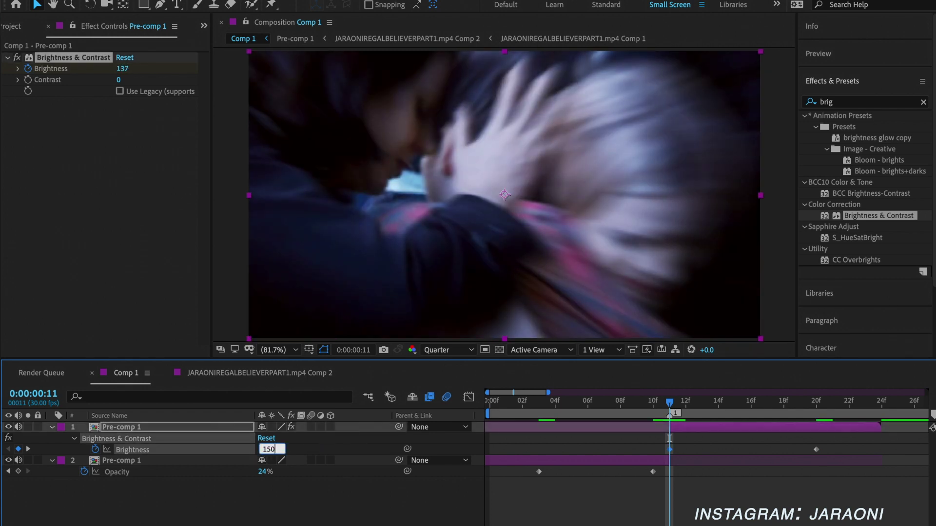
{"action": "key", "text": "Return"}
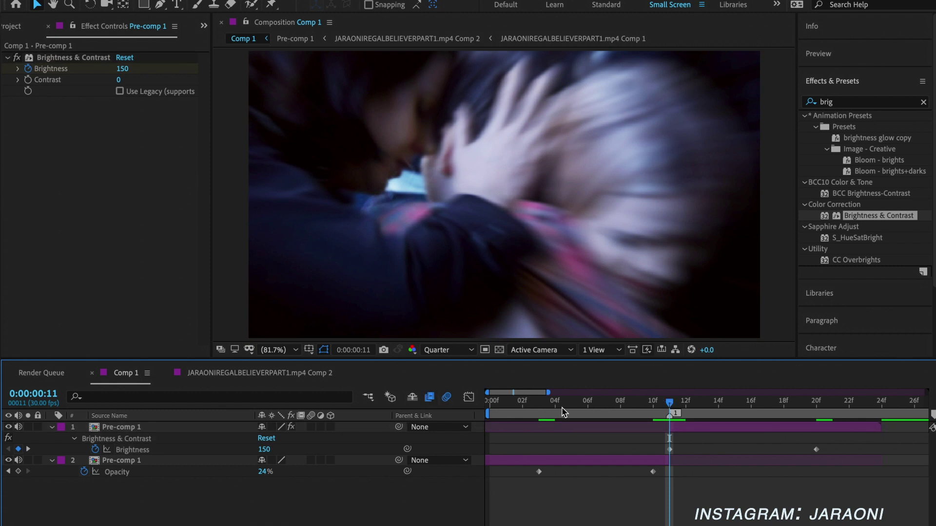
- Preview the transition from the start and scrub through the brightness flash after the cut
{"action": "left_click", "coordinate": [489, 401]}
{"action": "key", "text": "space"}
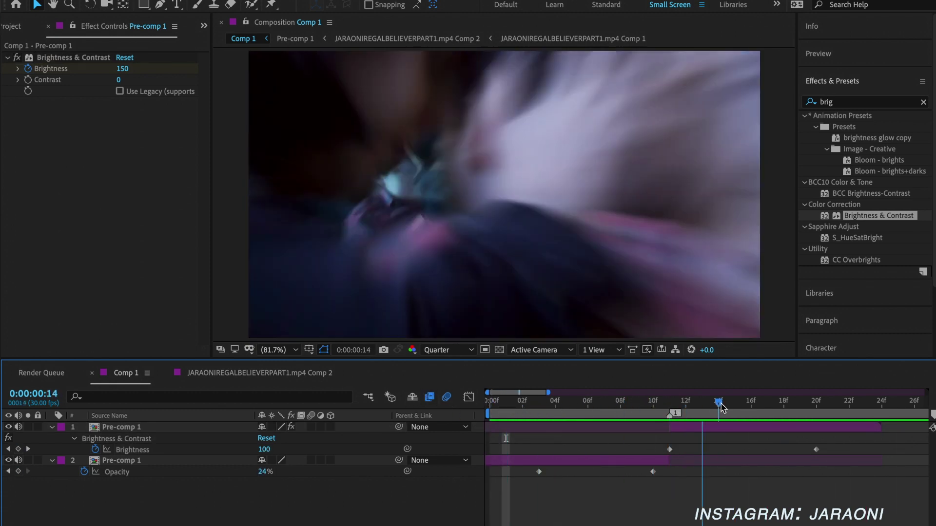
{"action": "left_click_drag", "start_coordinate": [637, 401], "coordinate": [774, 412]}
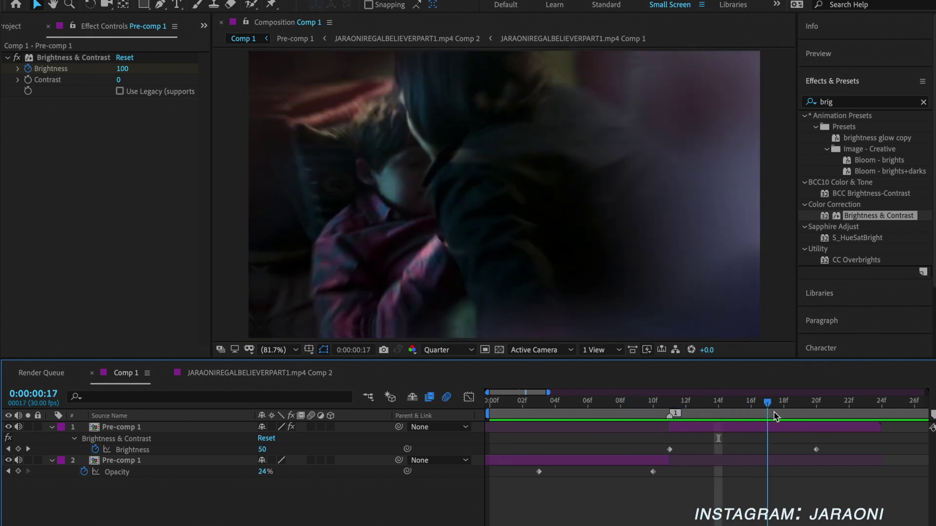